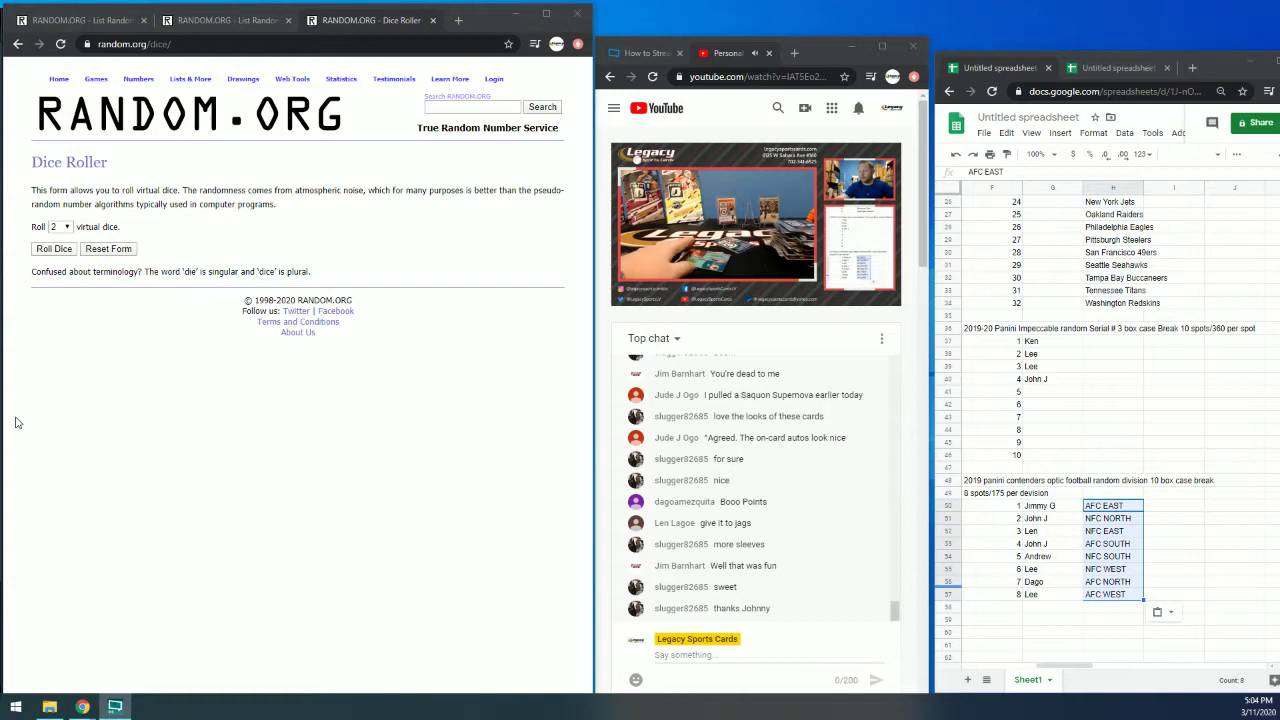
Step: Roll the two virtual dice on the Dice Roller for the 00:04:23 UTC result
click(54, 249)
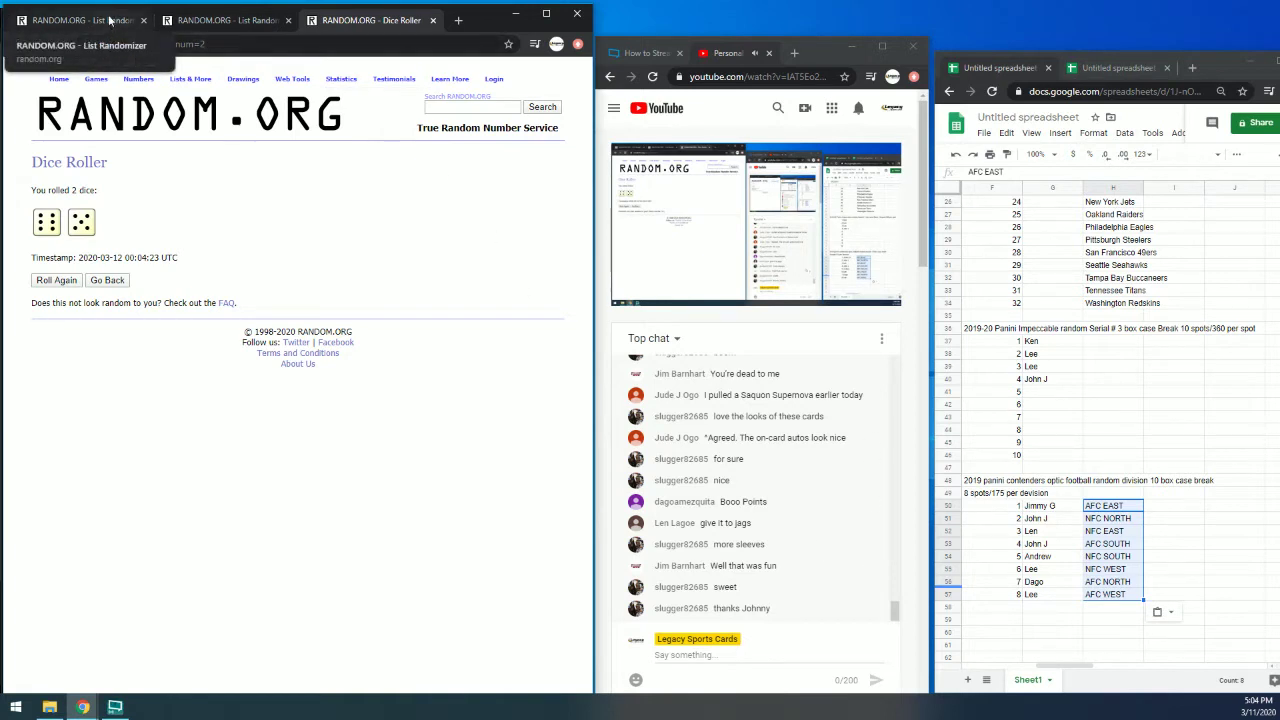
Step: Enter 'afc south' and 'afc west' as two lines in the List Randomizer box
click(225, 20)
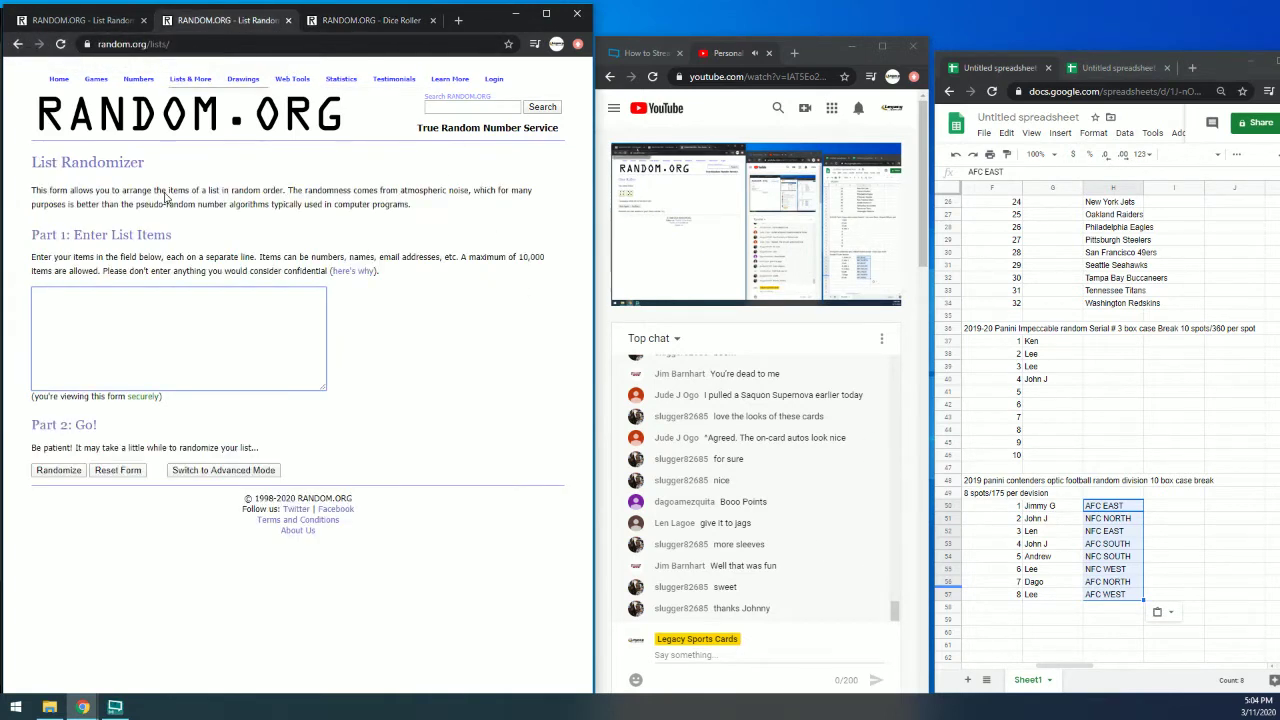
click(174, 302)
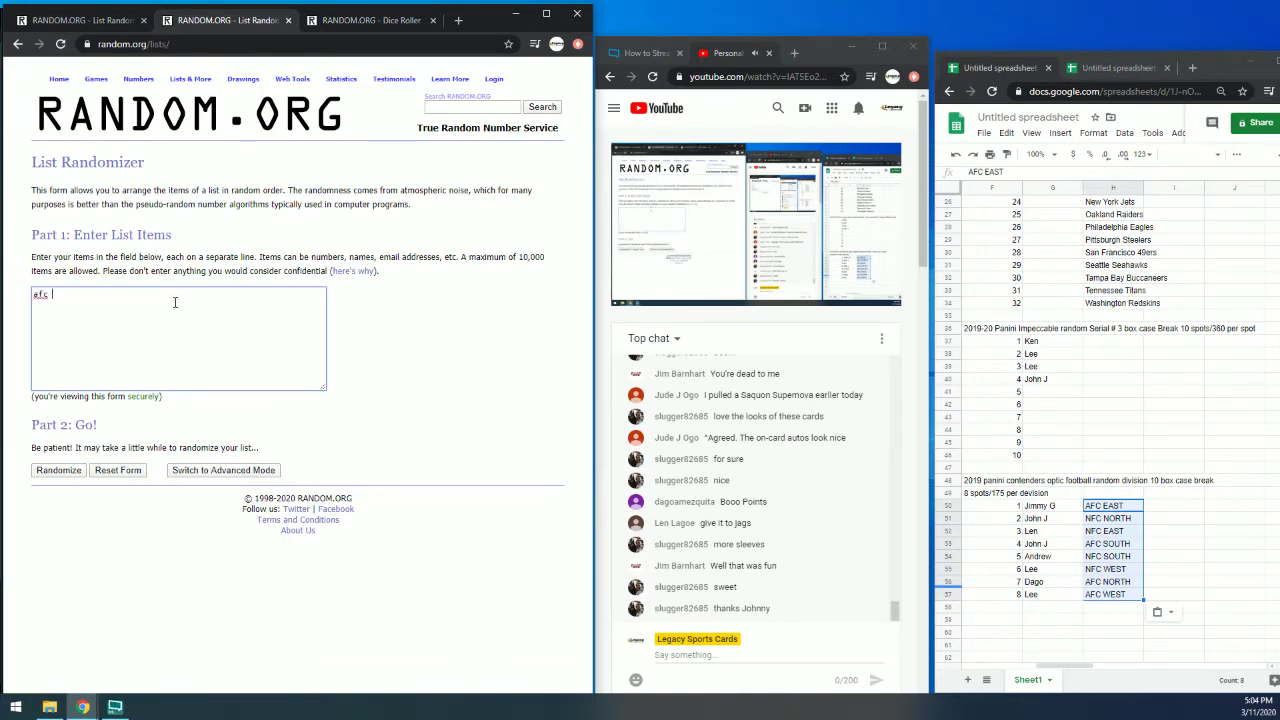
text(afc south)
key(Return)
click(343, 22)
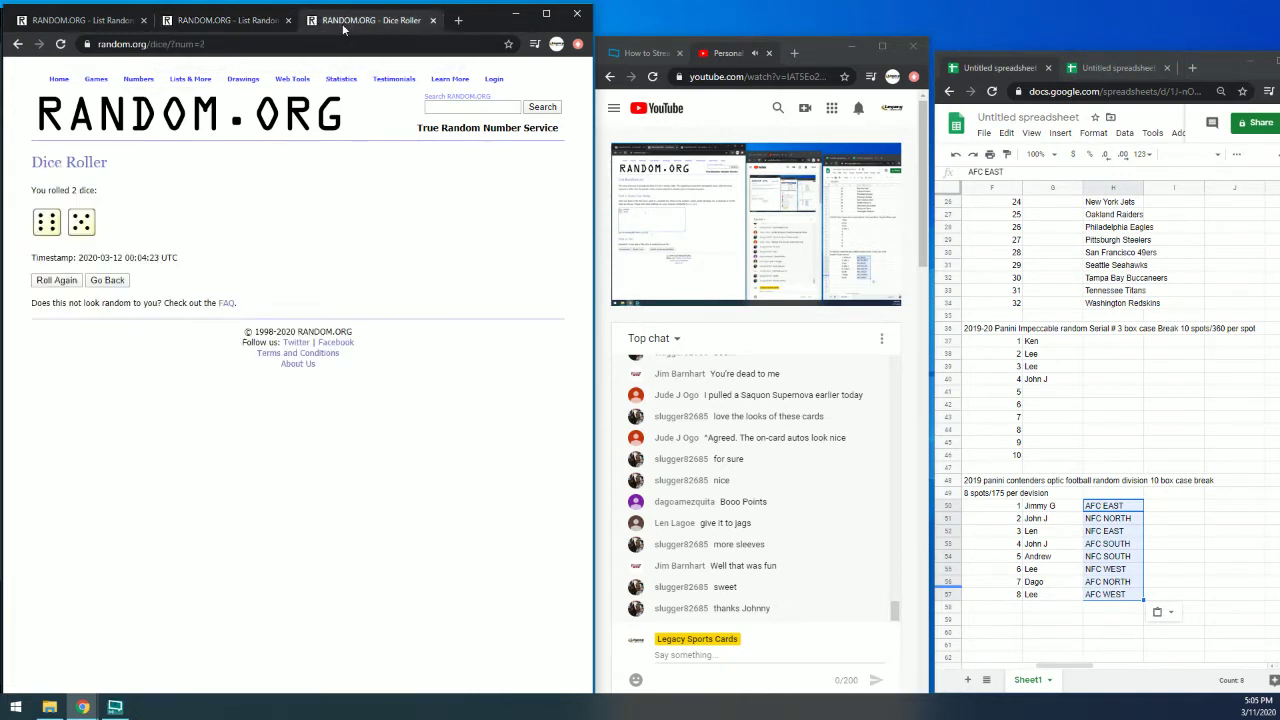
click(240, 22)
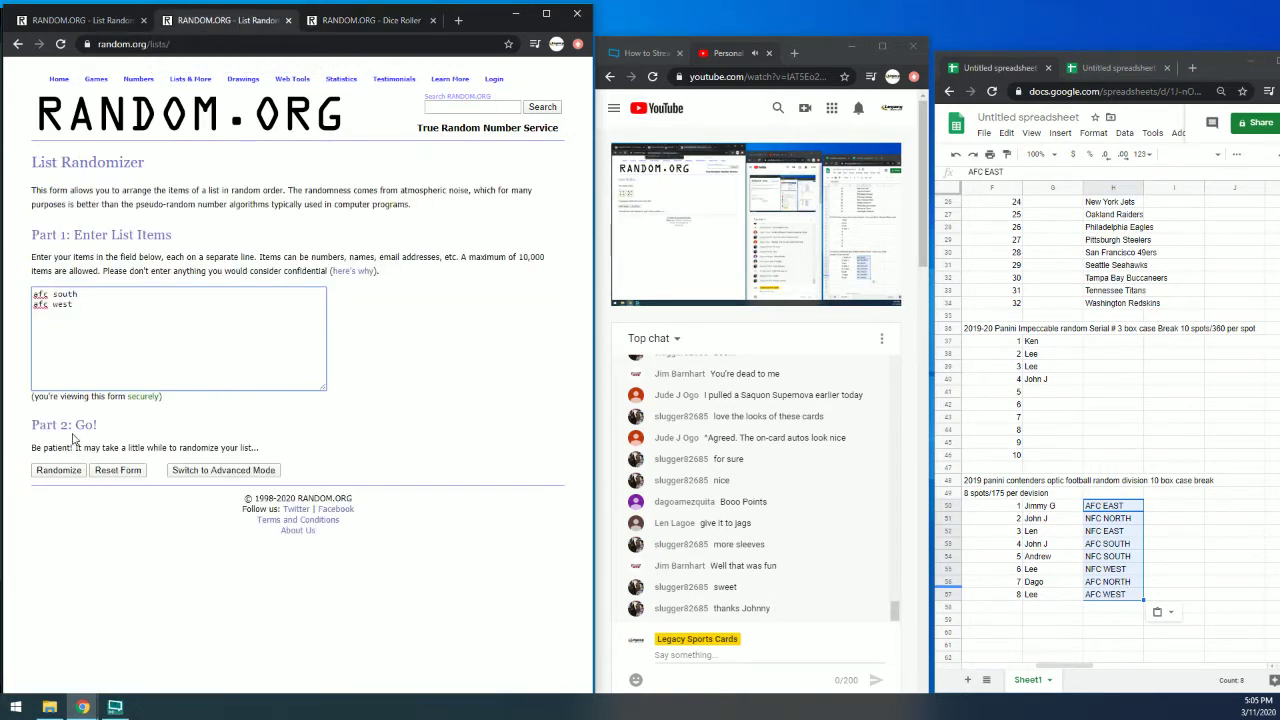
Step: Randomize the two-division list repeatedly until it ends with afc south first and afc west second
click(72, 476)
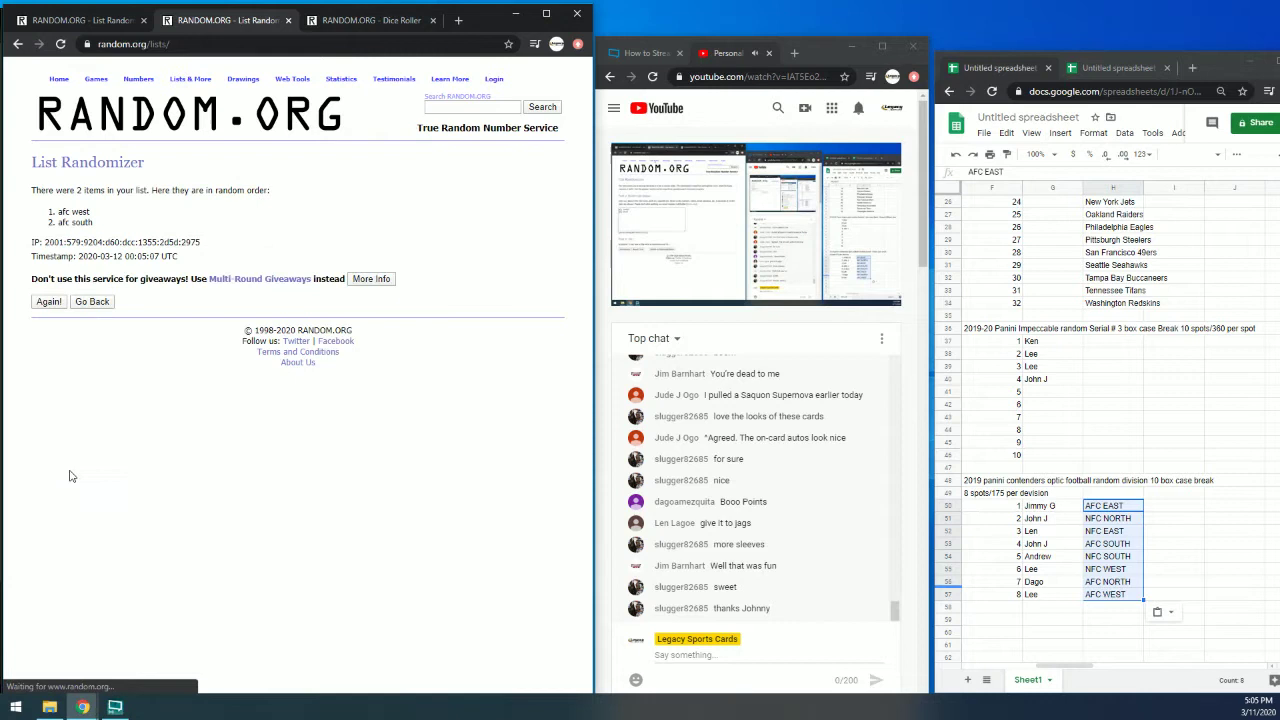
click(49, 304)
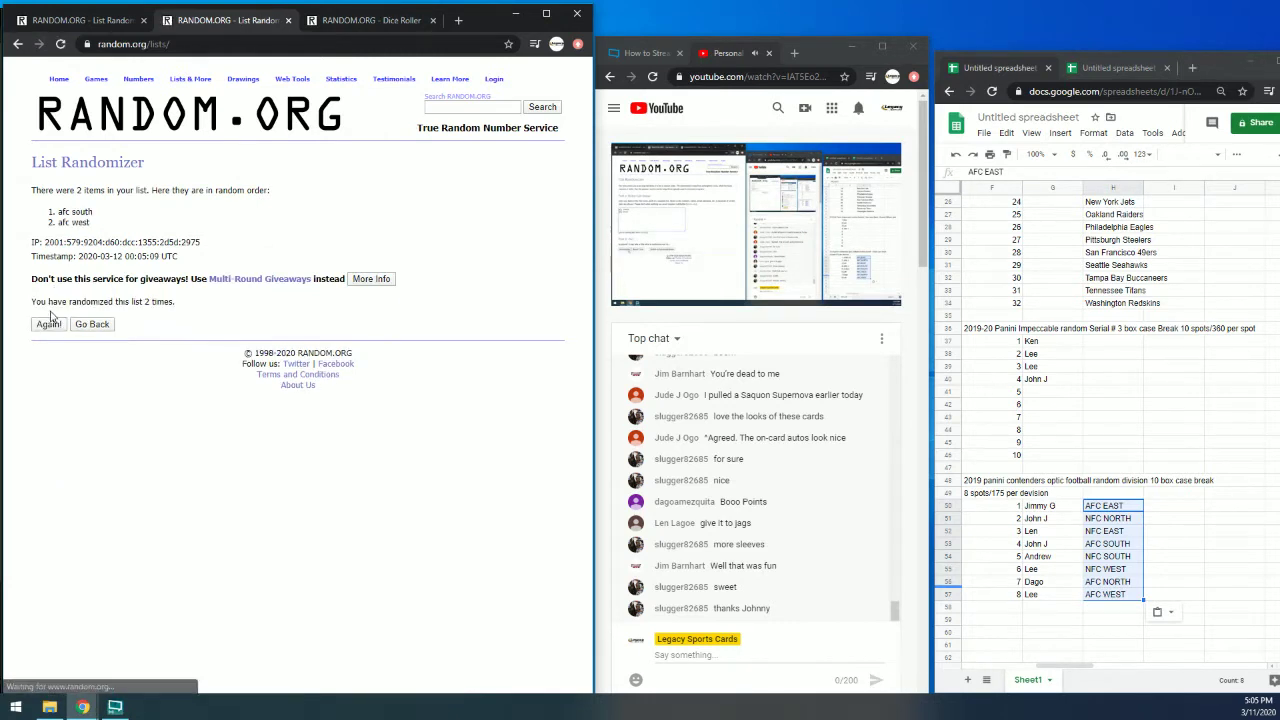
click(52, 325)
click(60, 331)
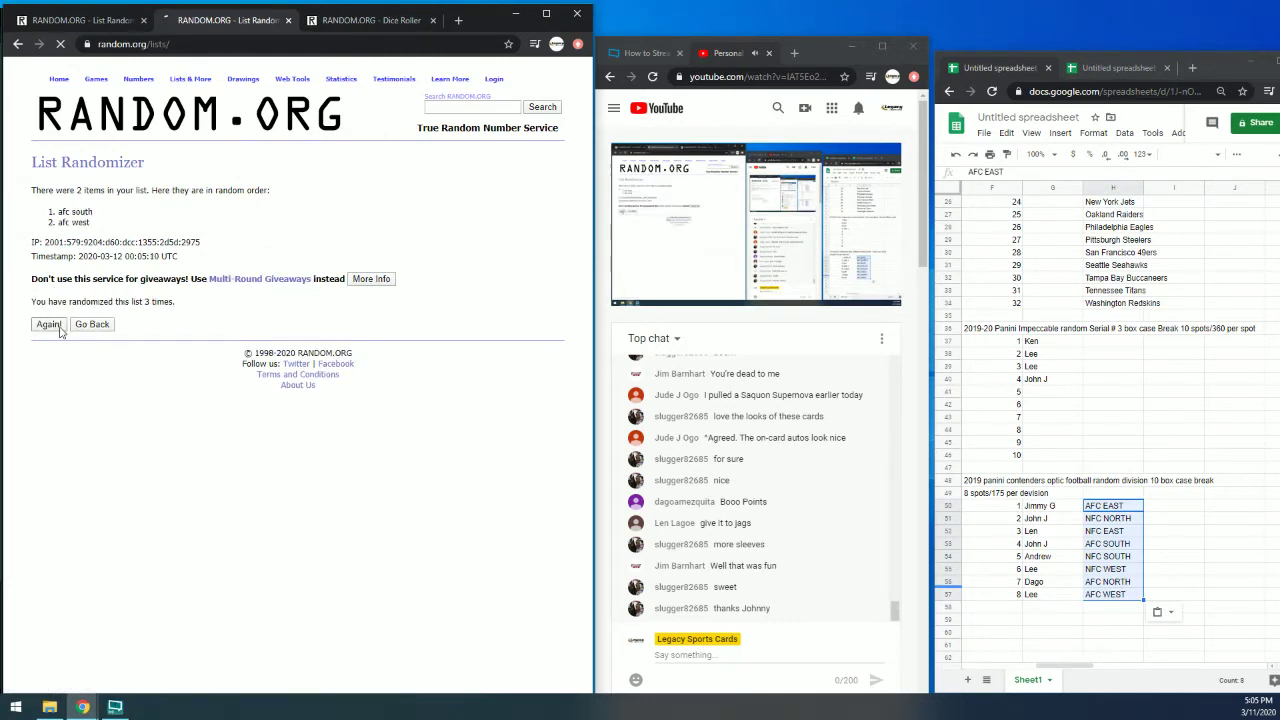
click(60, 331)
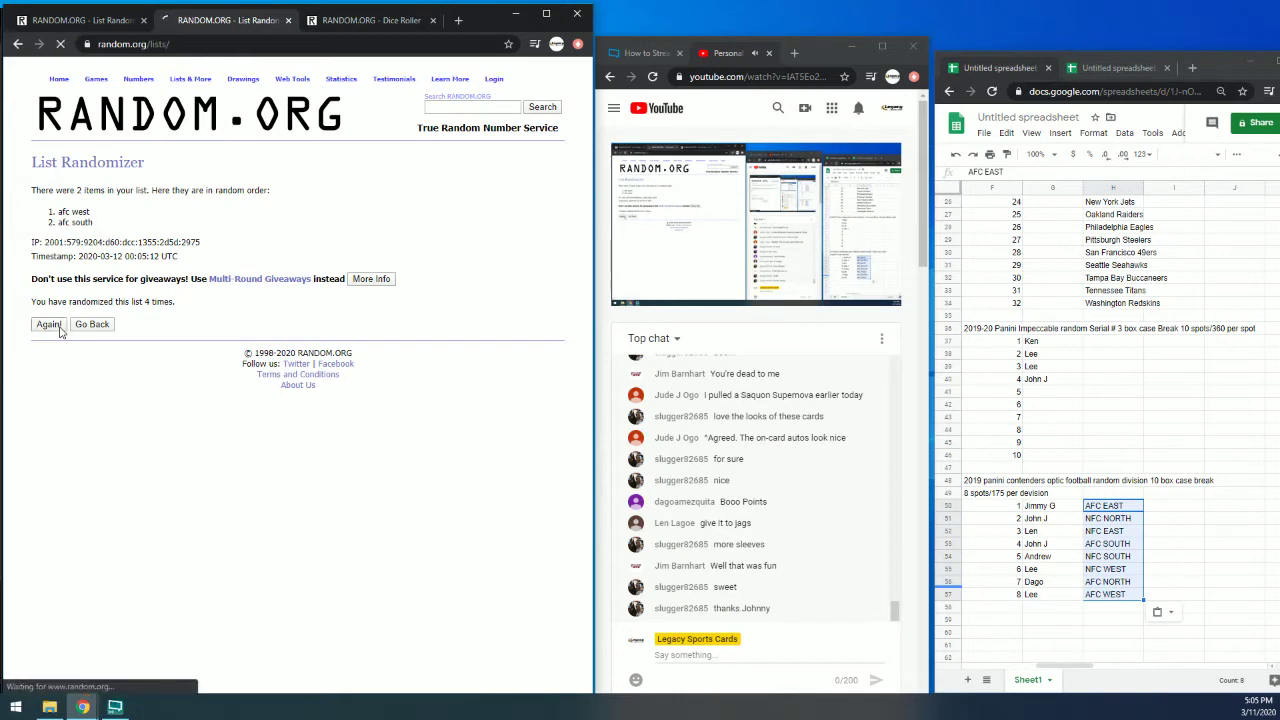
click(60, 331)
click(60, 331)
click(49, 324)
click(49, 324)
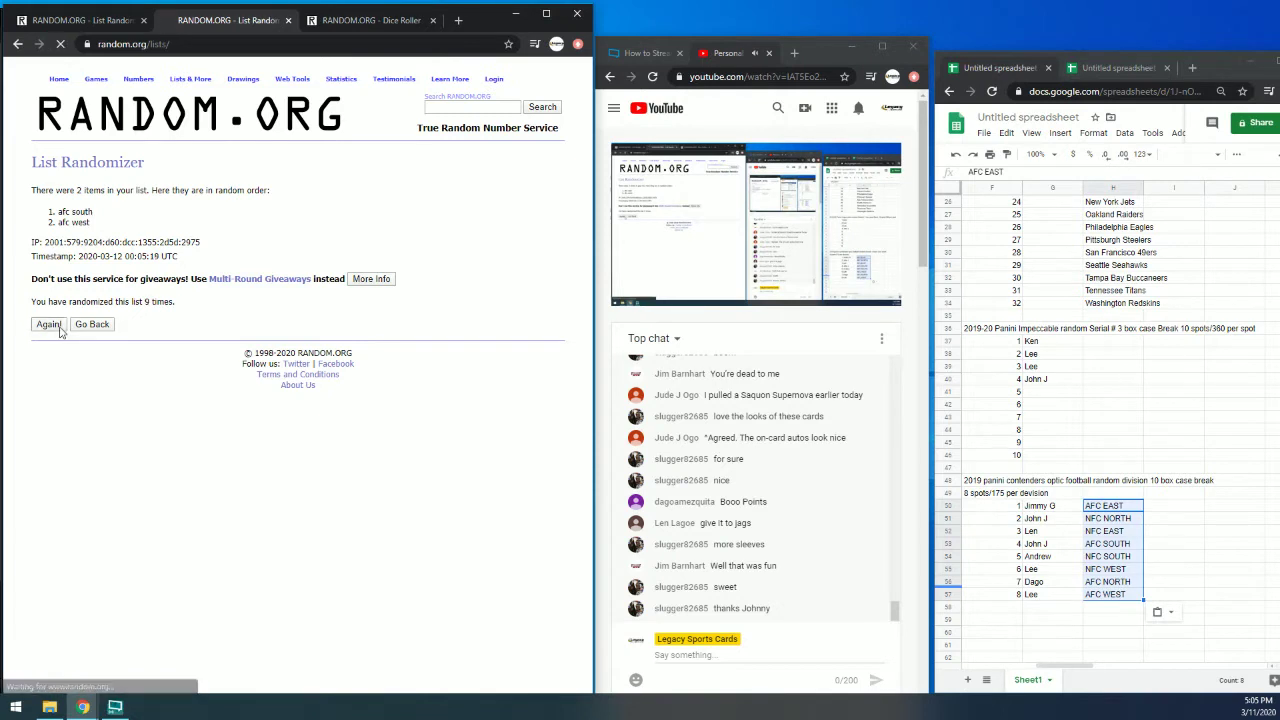
click(49, 324)
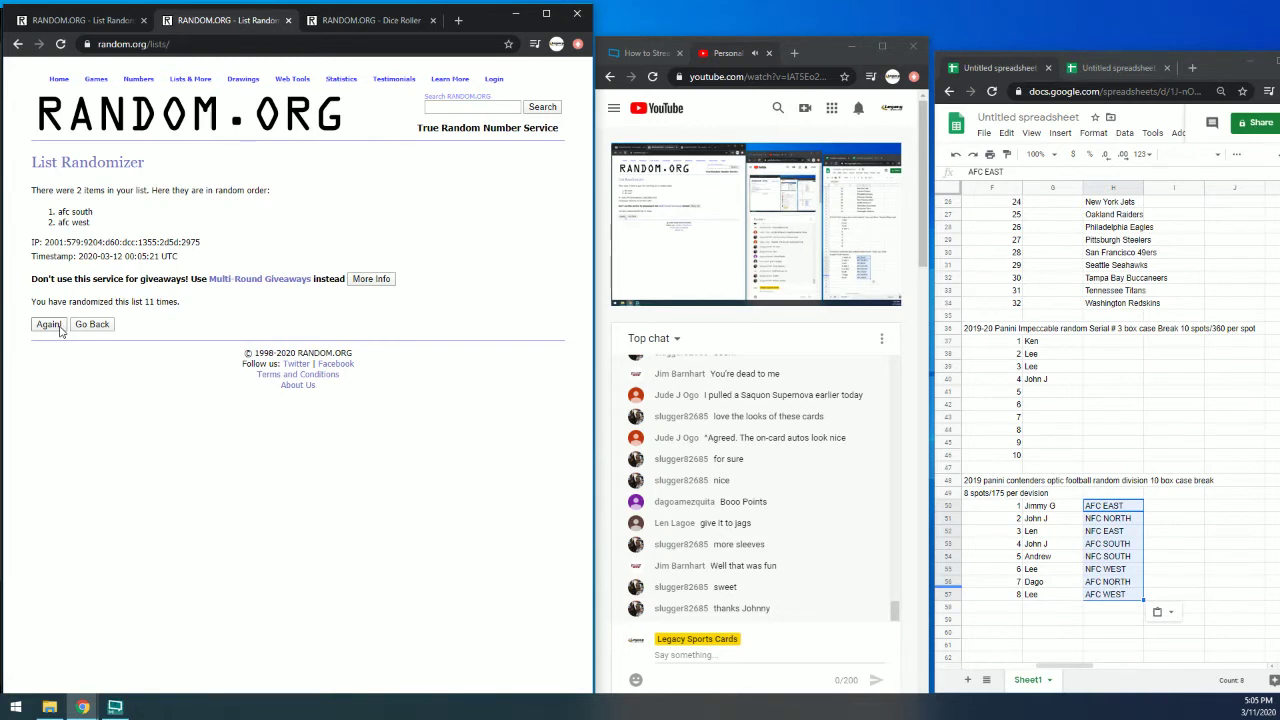
Step: Copy the eight participant names in G50:G58 of the Google Sheets break list
click(1062, 623)
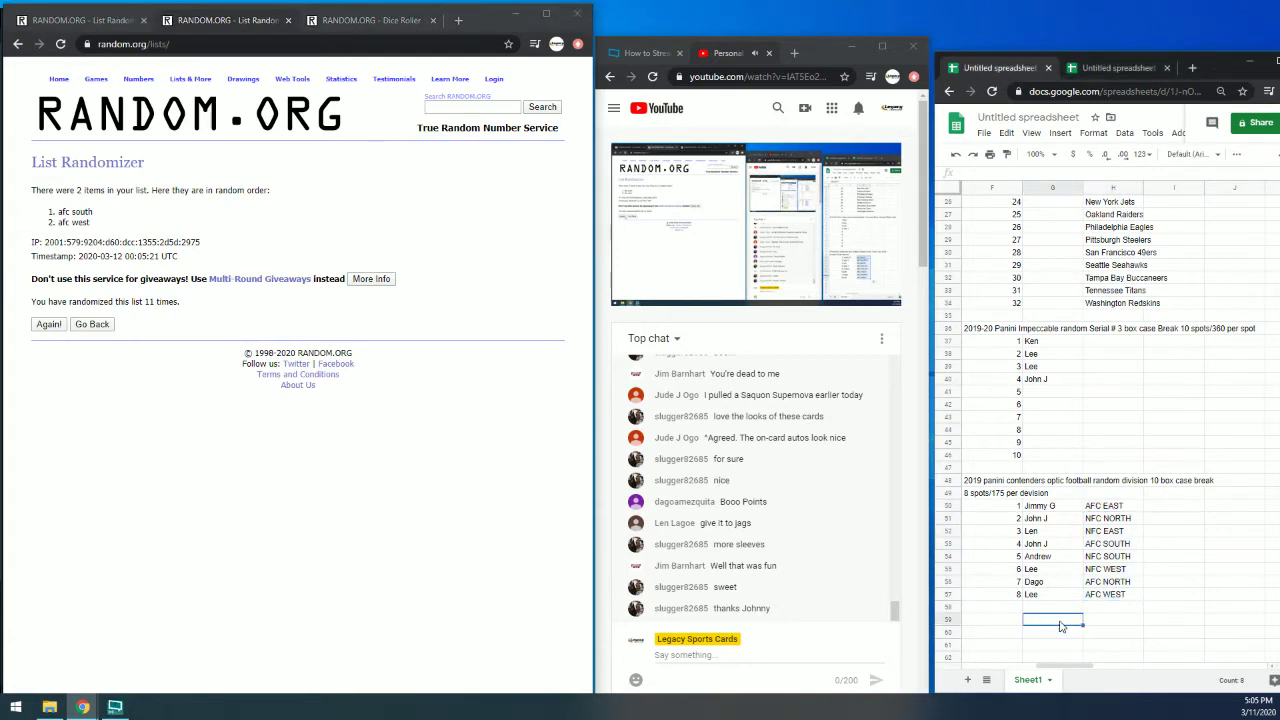
drag(1040, 610, 1035, 517)
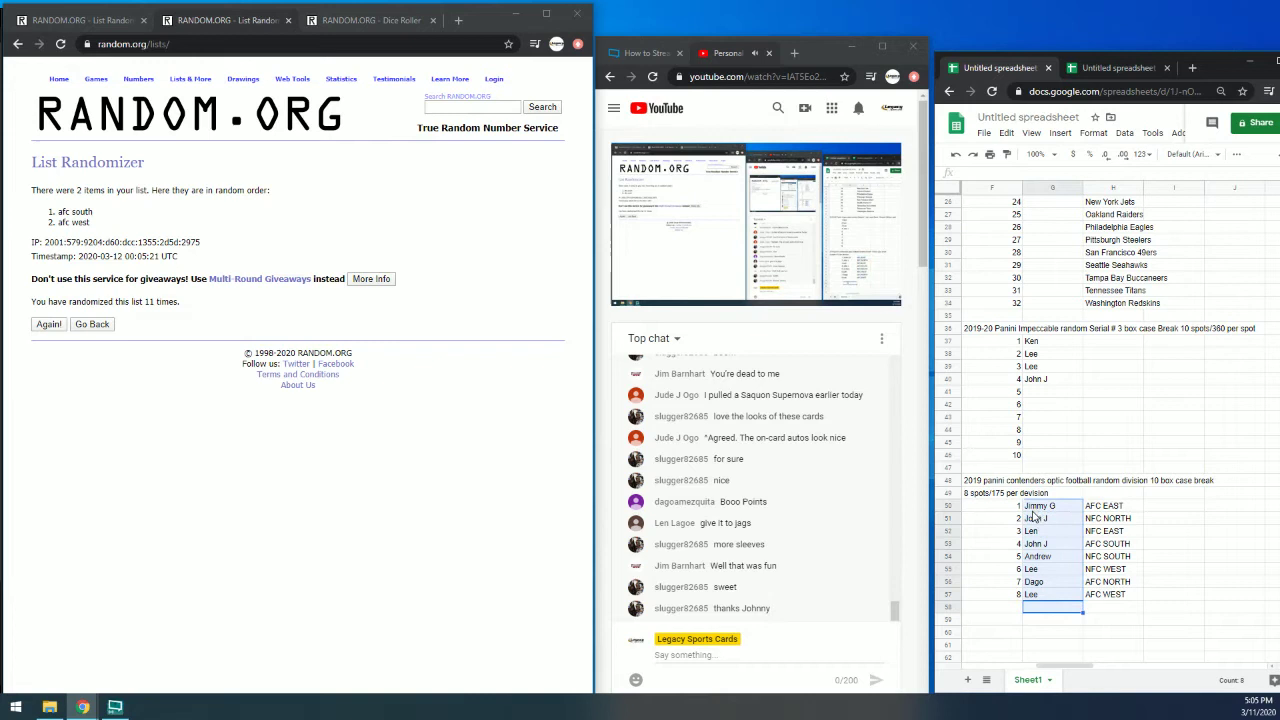
key(ctrl+c)
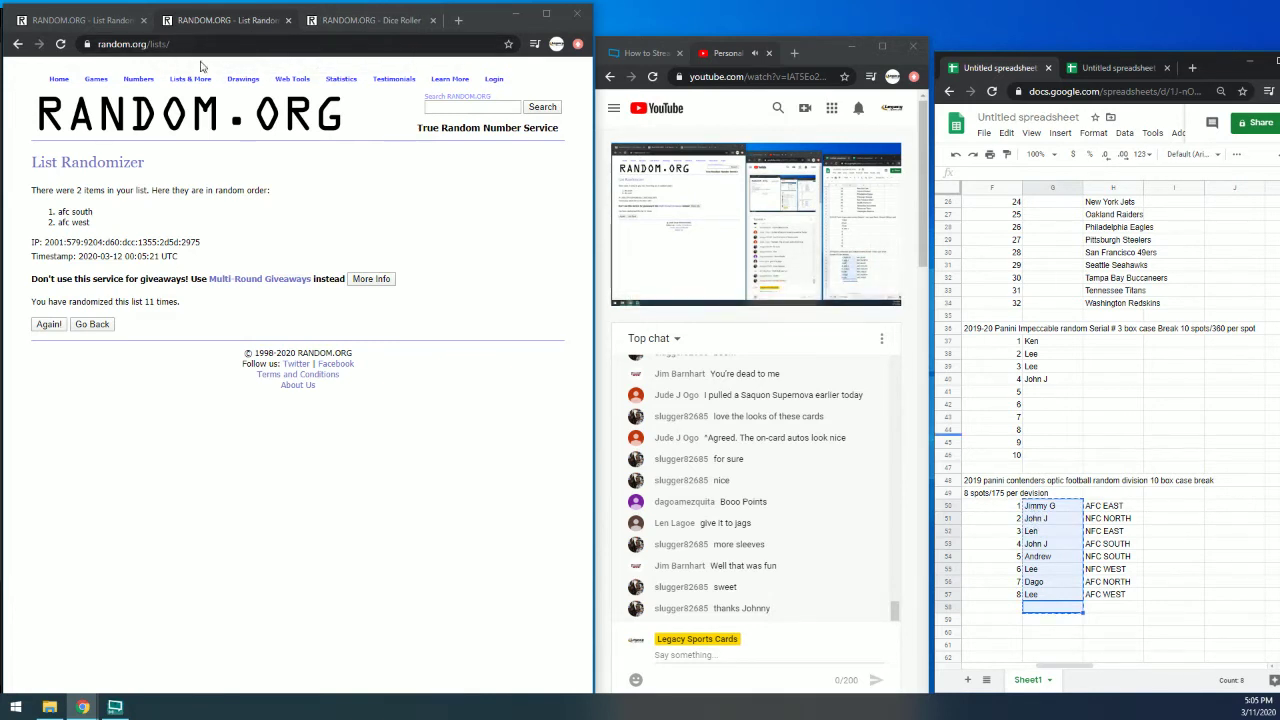
mouse_move(198, 82)
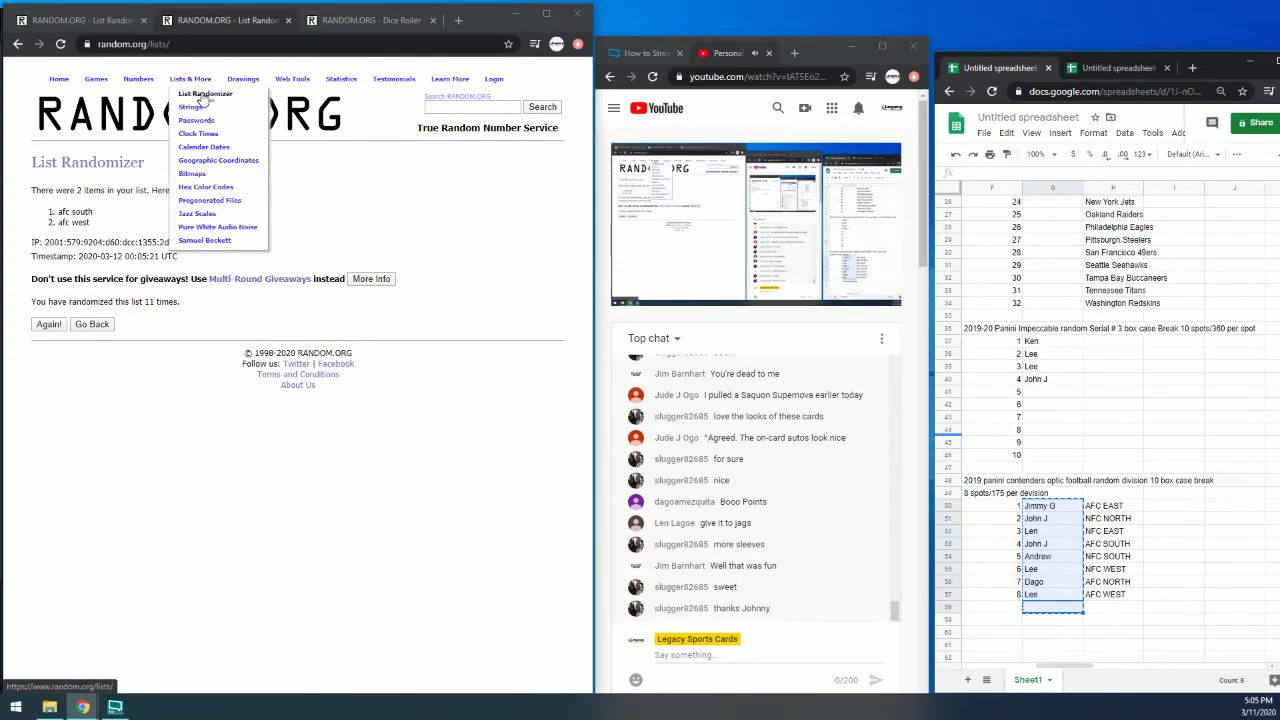
Step: Roll the two dice again (00:05:55 UTC), then return to a blank List Randomizer box
click(352, 22)
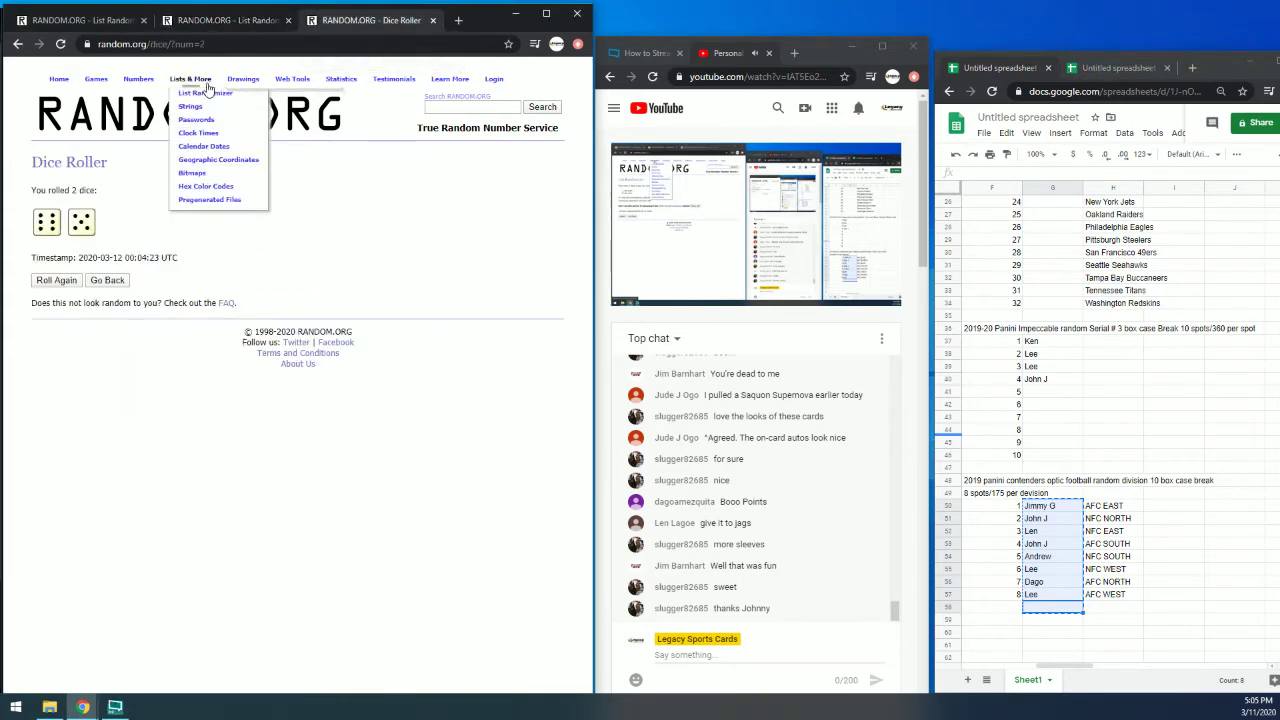
mouse_move(96, 80)
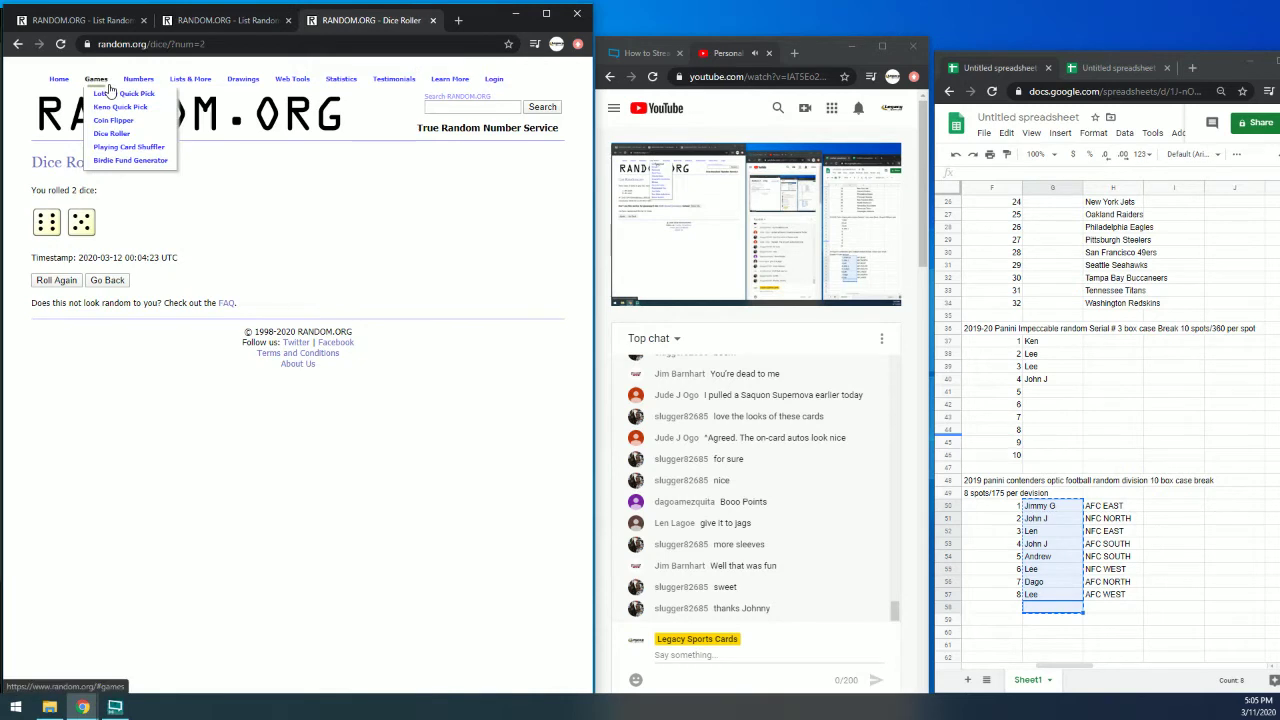
click(110, 133)
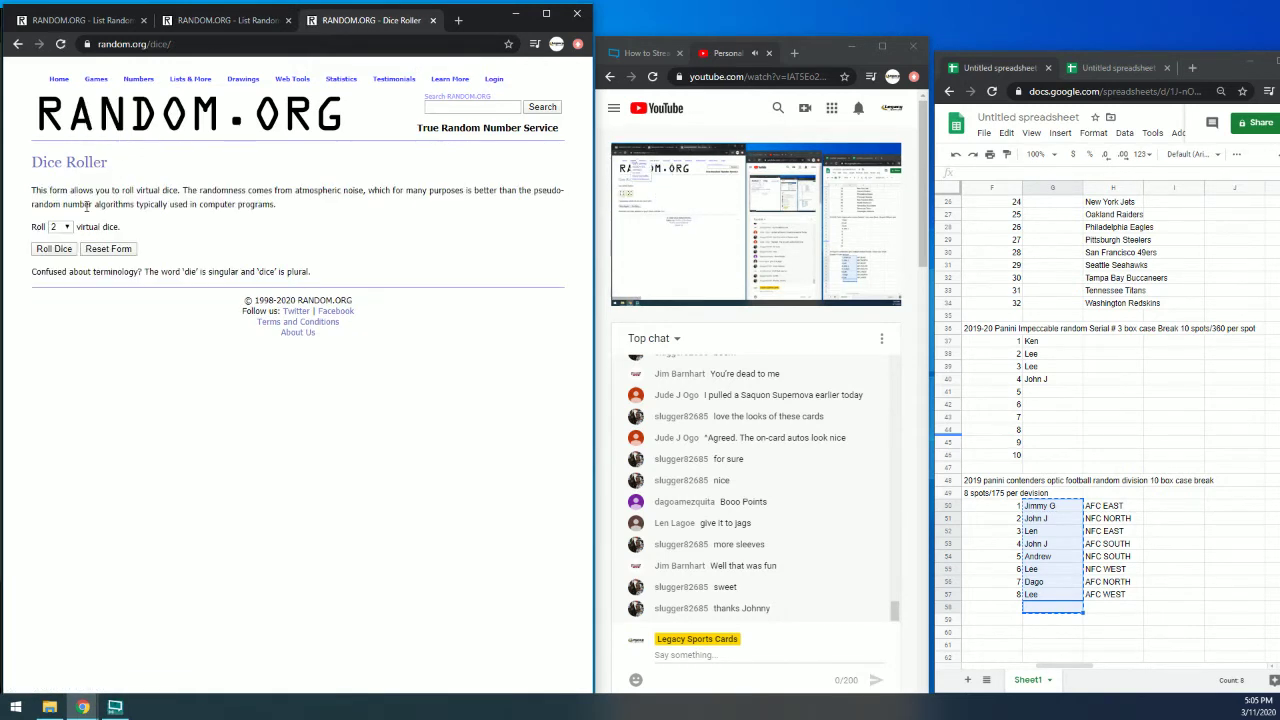
click(58, 252)
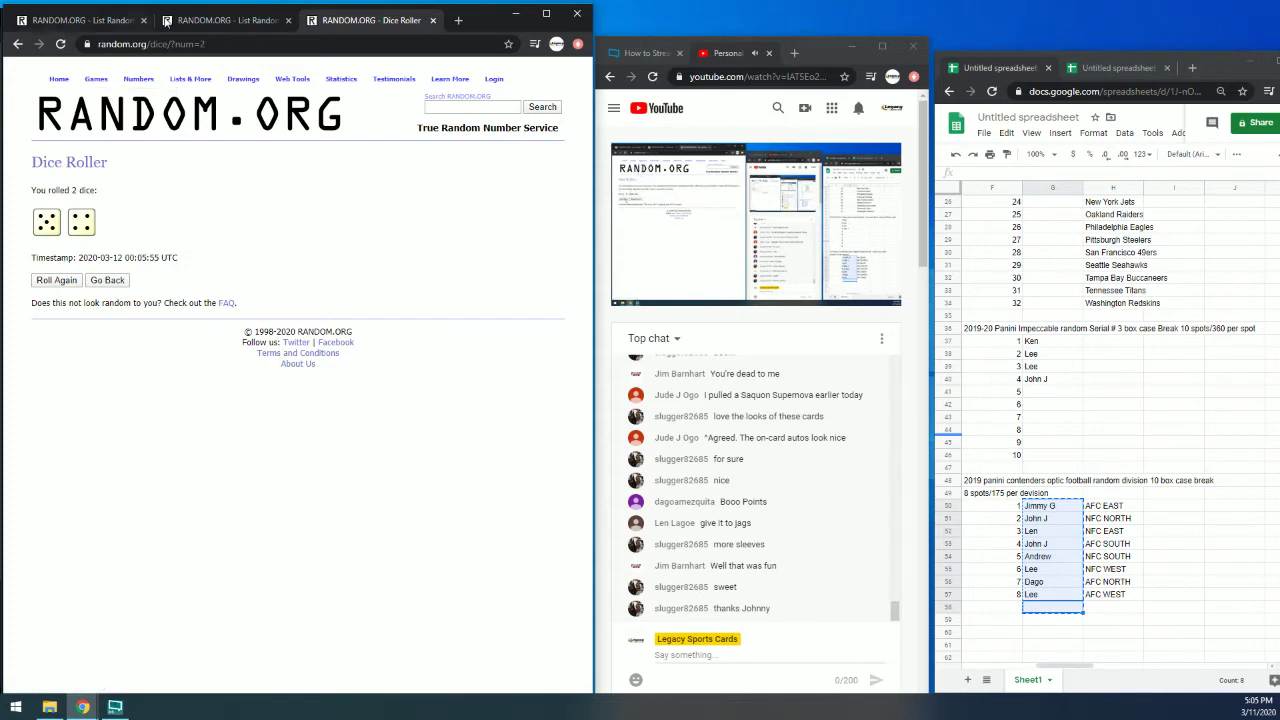
click(201, 20)
click(127, 354)
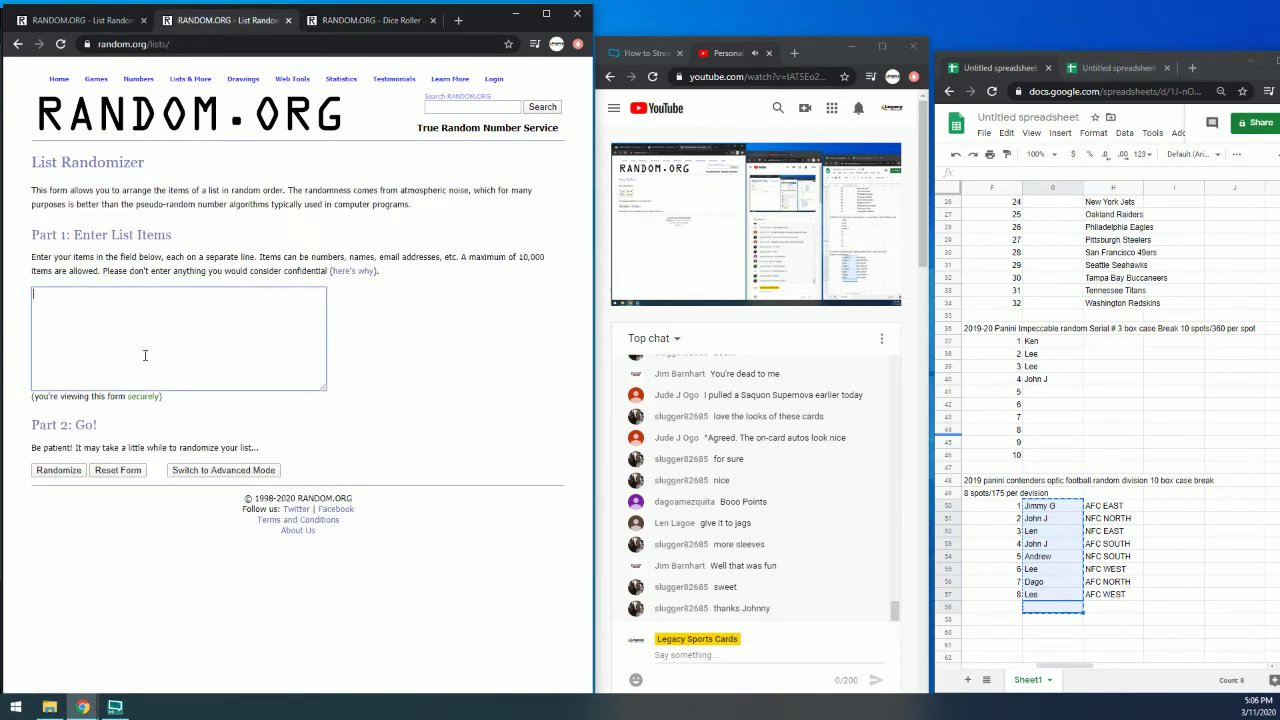
key(ctrl+v)
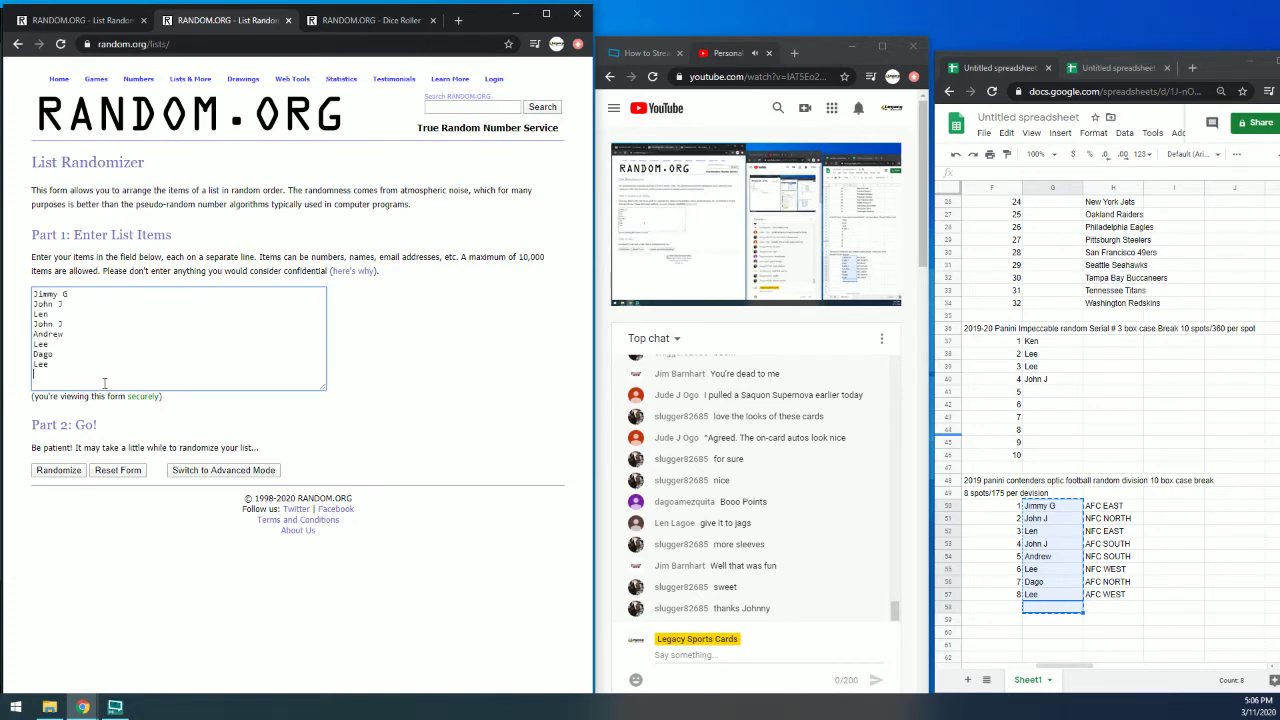
click(58, 476)
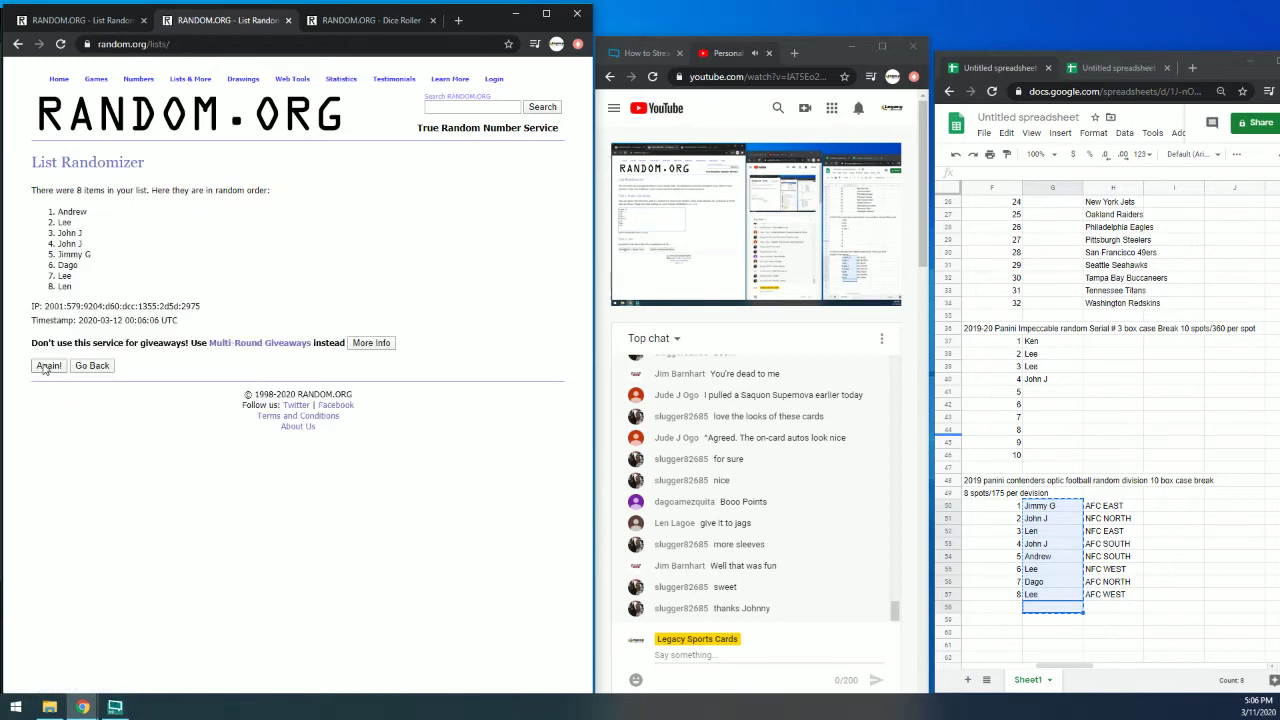
click(46, 367)
click(52, 390)
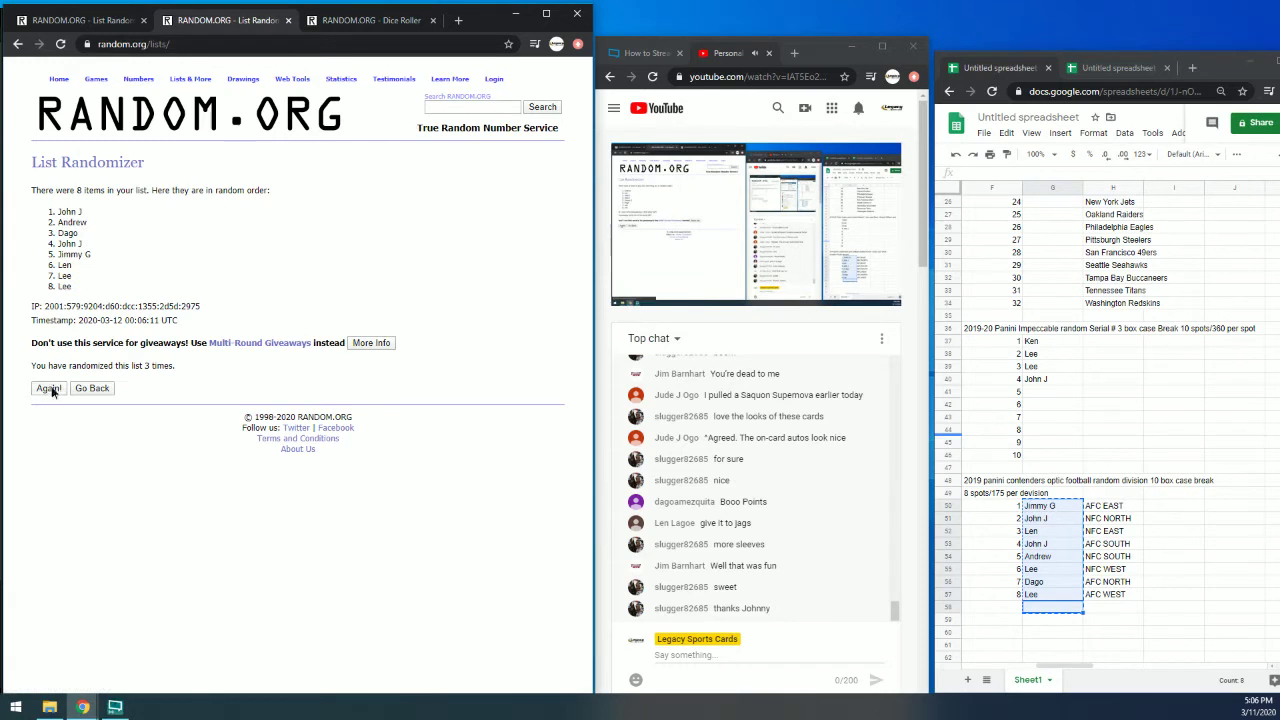
click(52, 390)
click(52, 390)
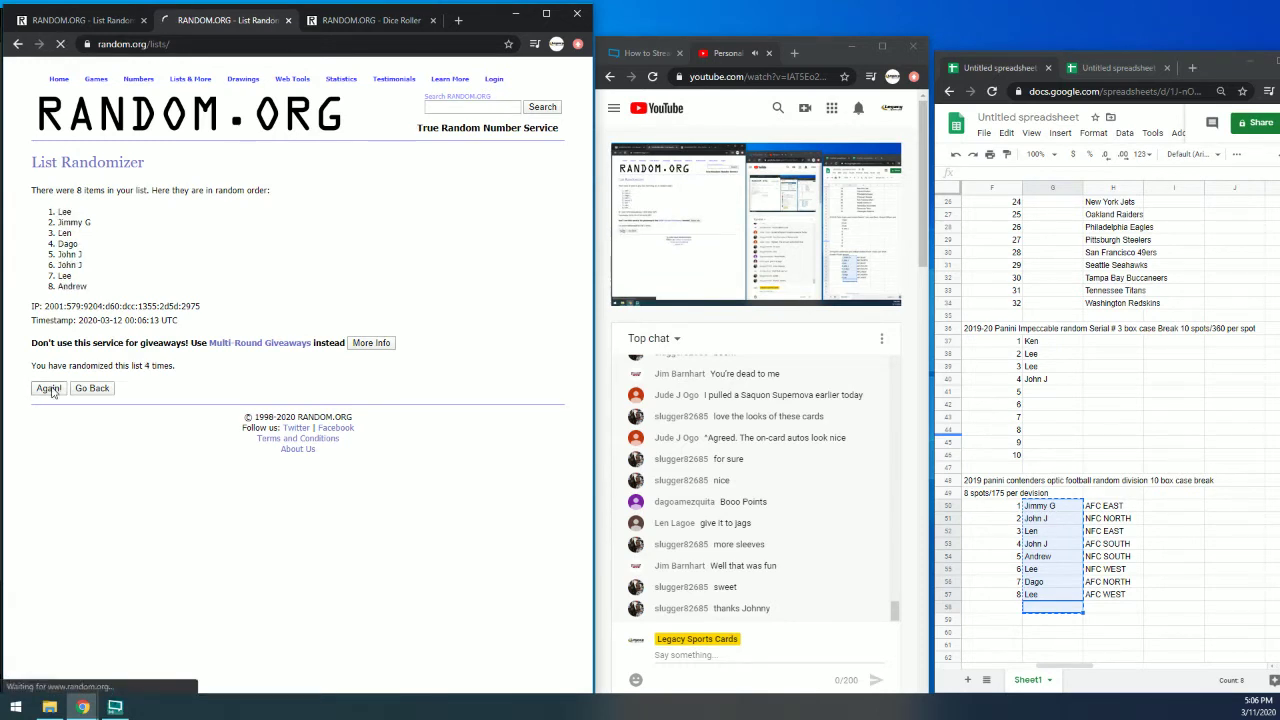
click(52, 390)
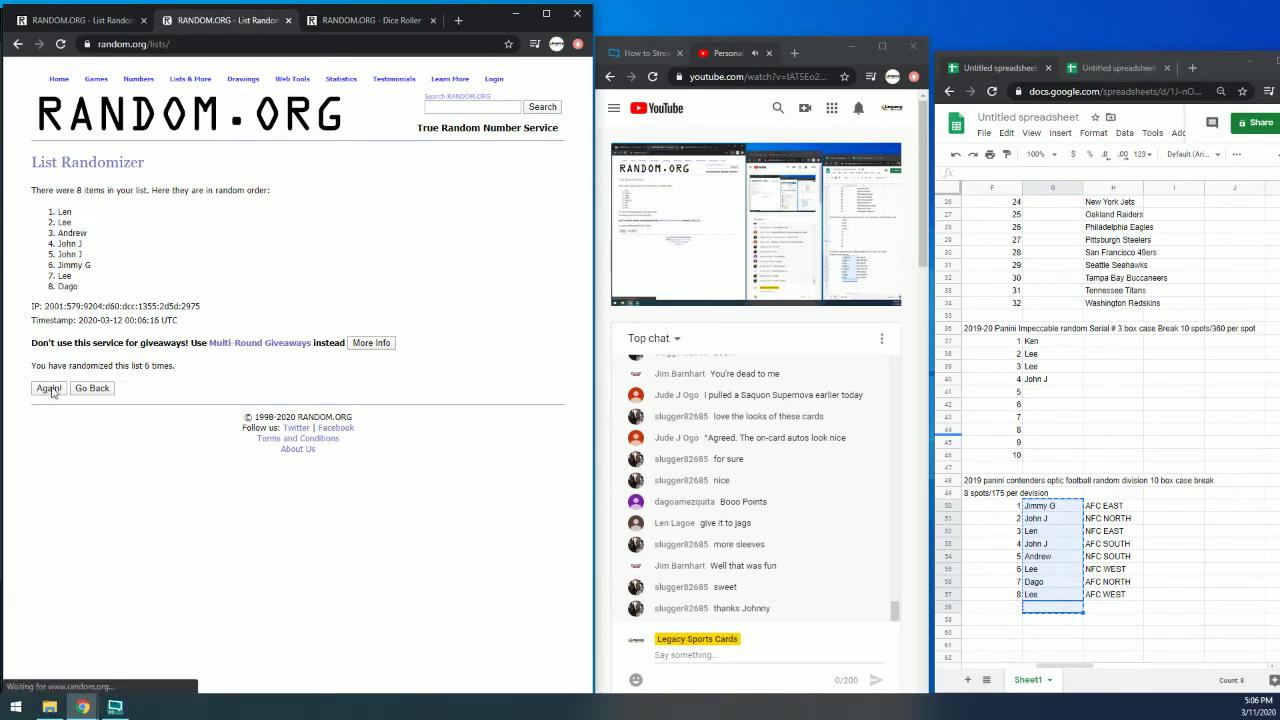
click(52, 390)
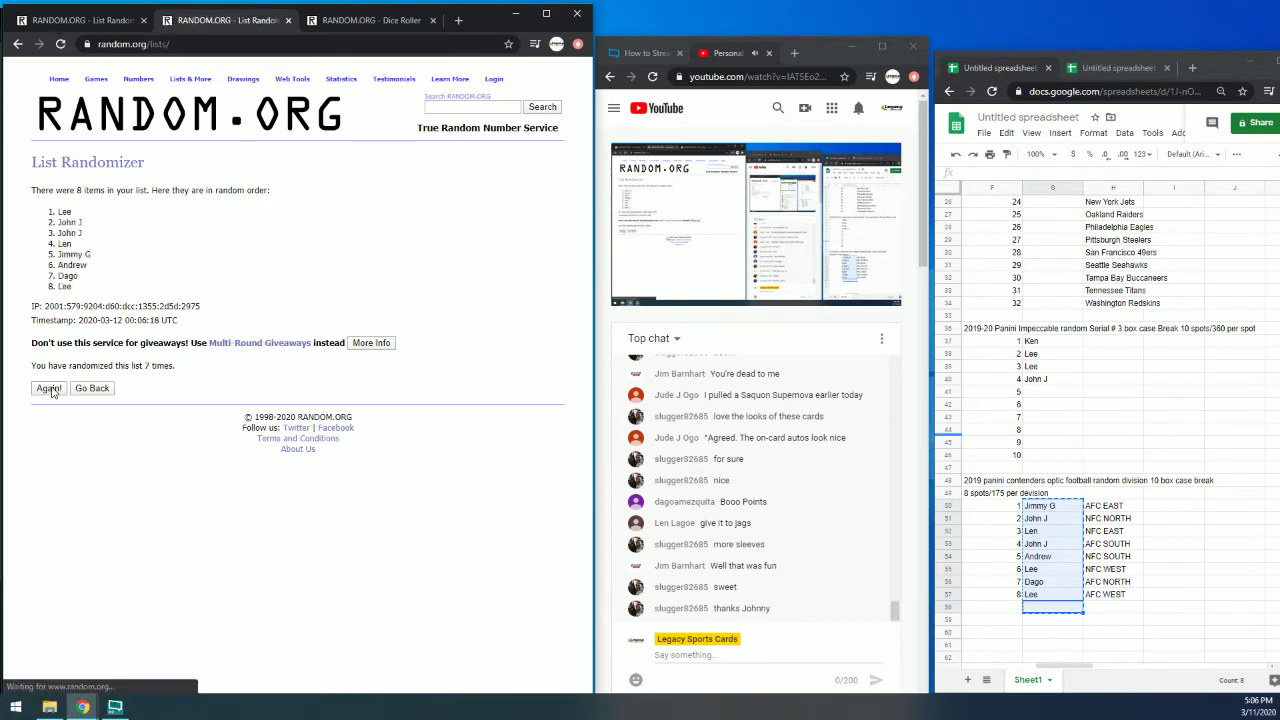
click(52, 390)
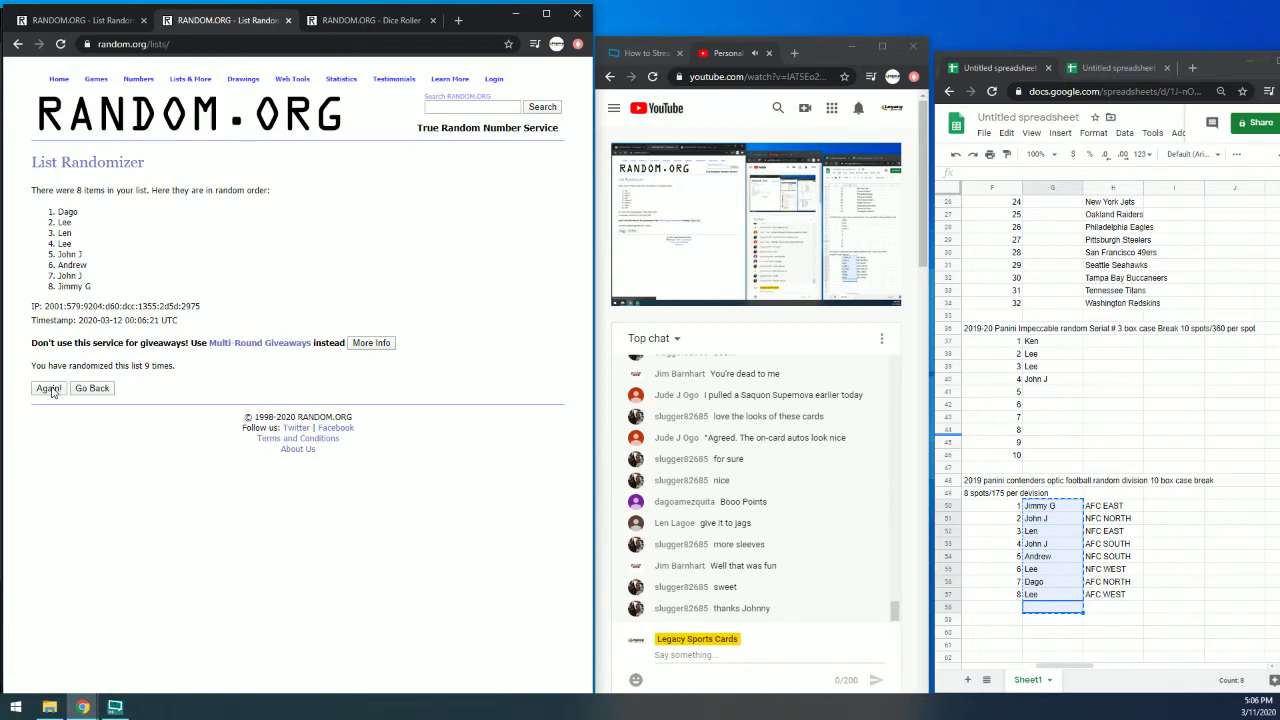
Step: Reshuffle the name list once more, then load a blank List Randomizer form
click(52, 390)
mouse_move(189, 80)
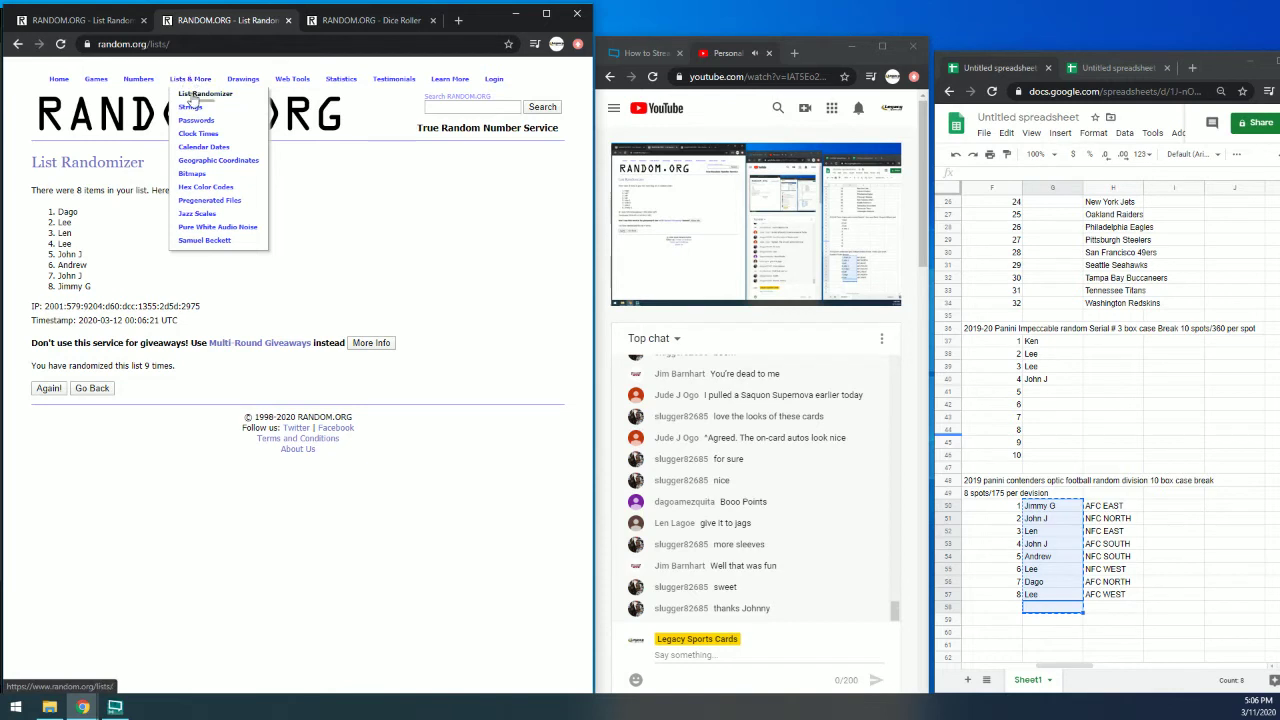
click(200, 95)
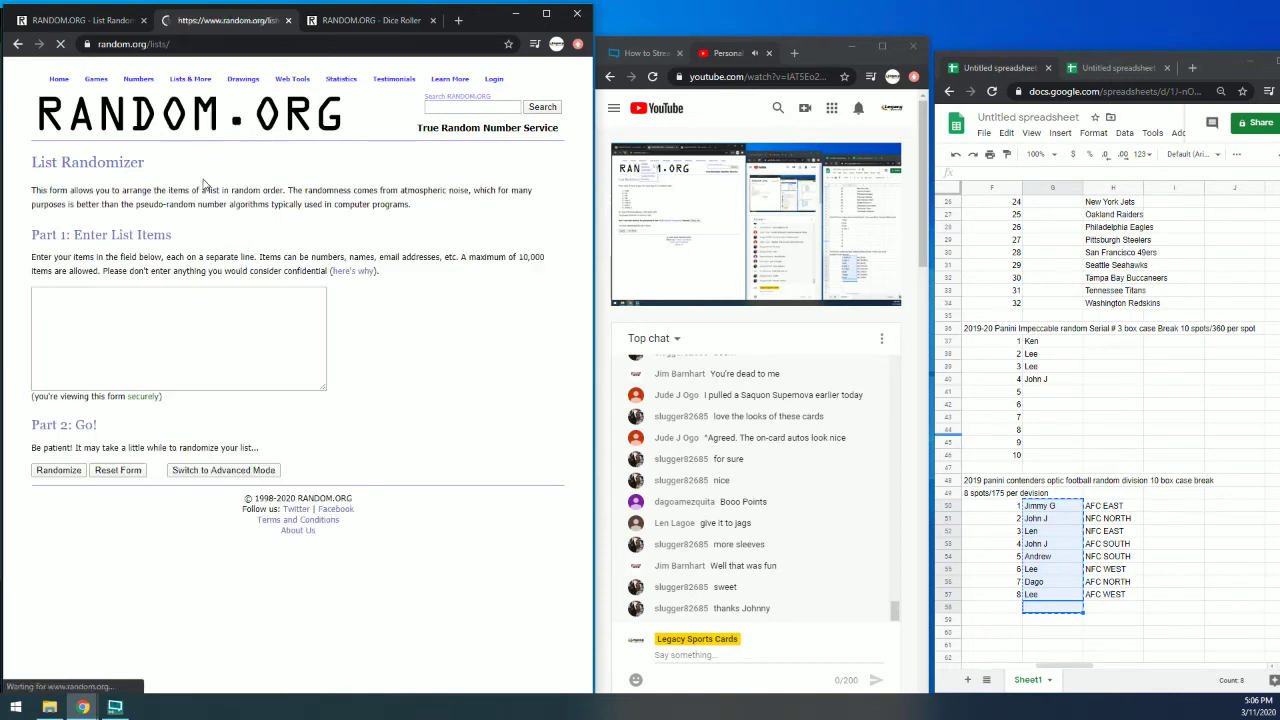
Step: Roll the two dice for a new 1 and 6 result at 00:06:54 UTC
click(366, 20)
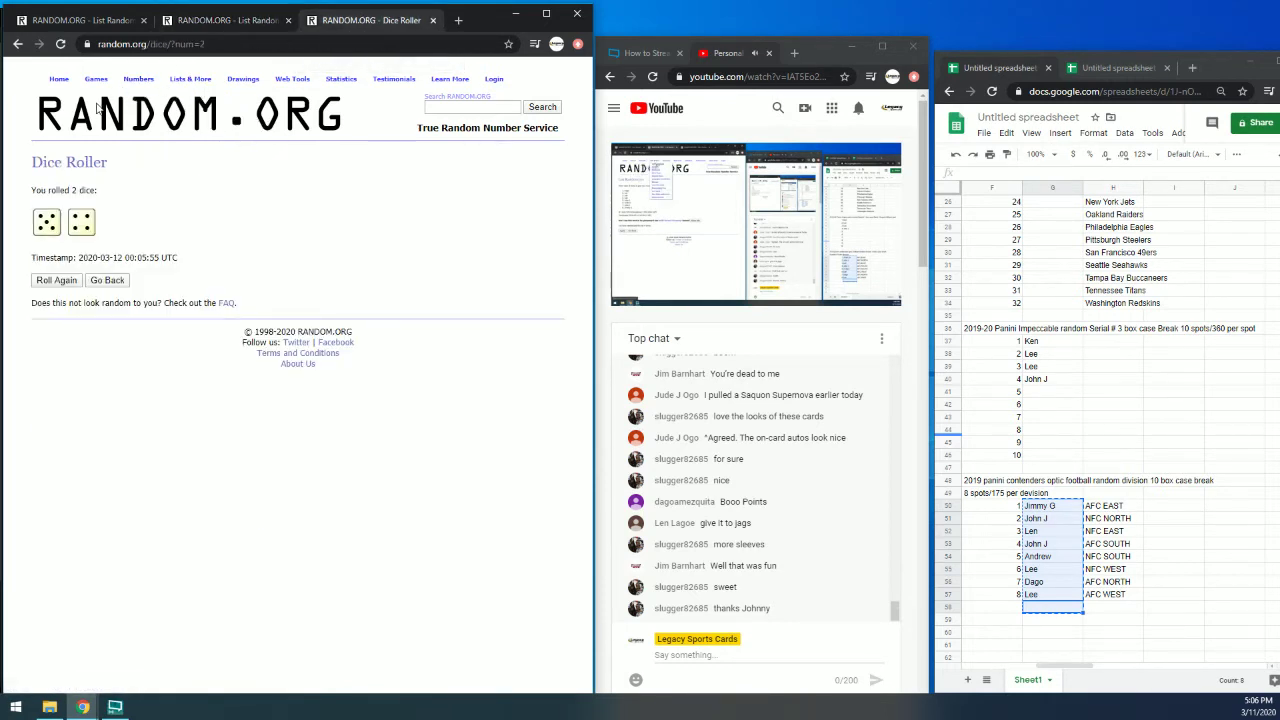
mouse_move(145, 82)
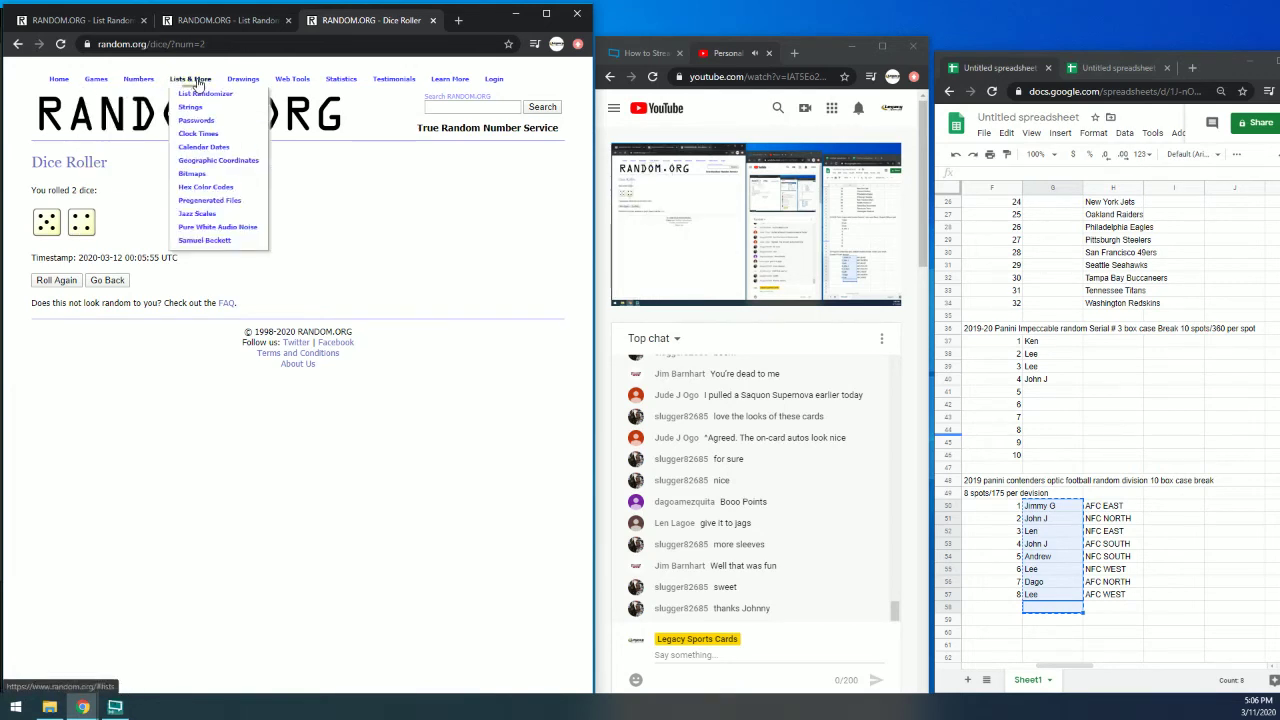
mouse_move(98, 80)
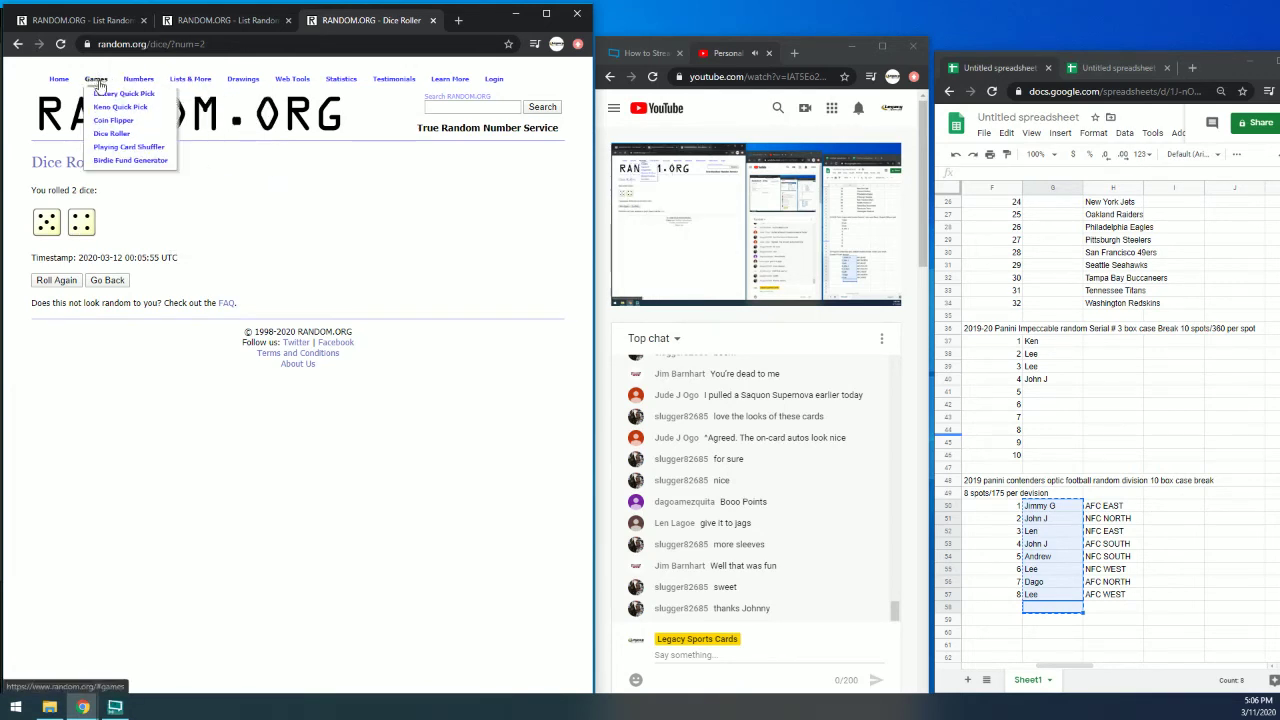
click(118, 133)
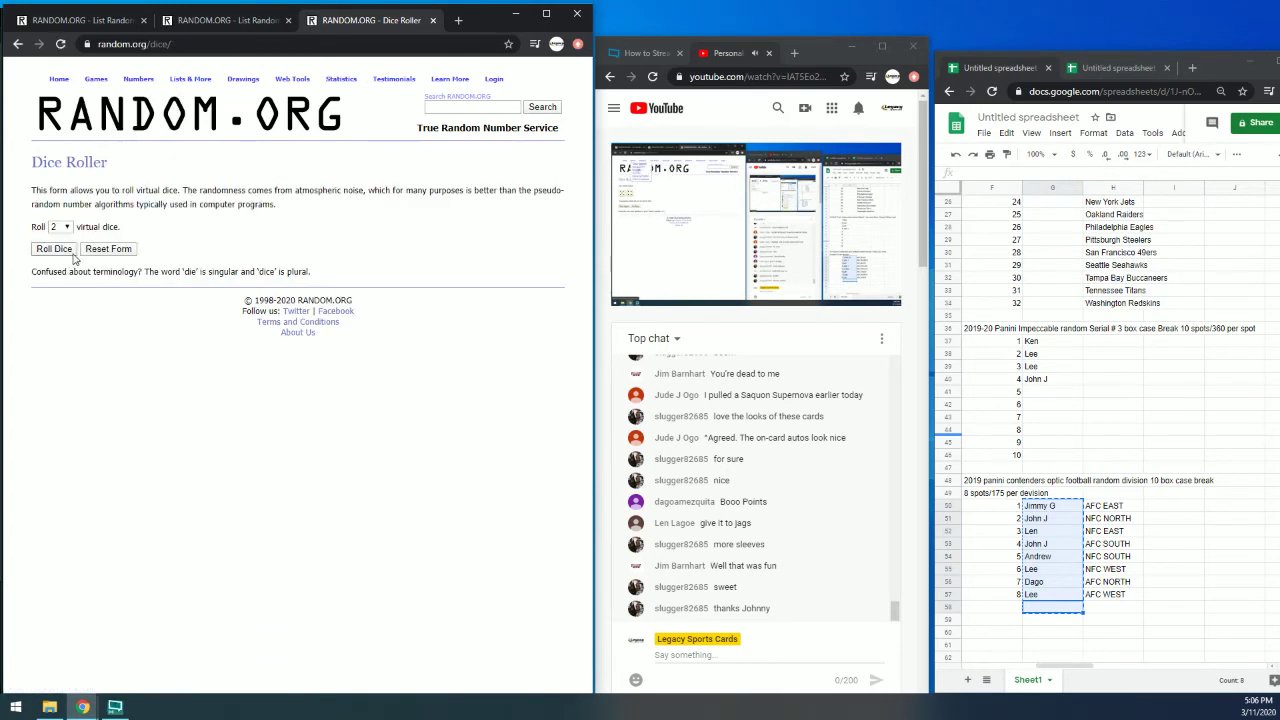
click(55, 249)
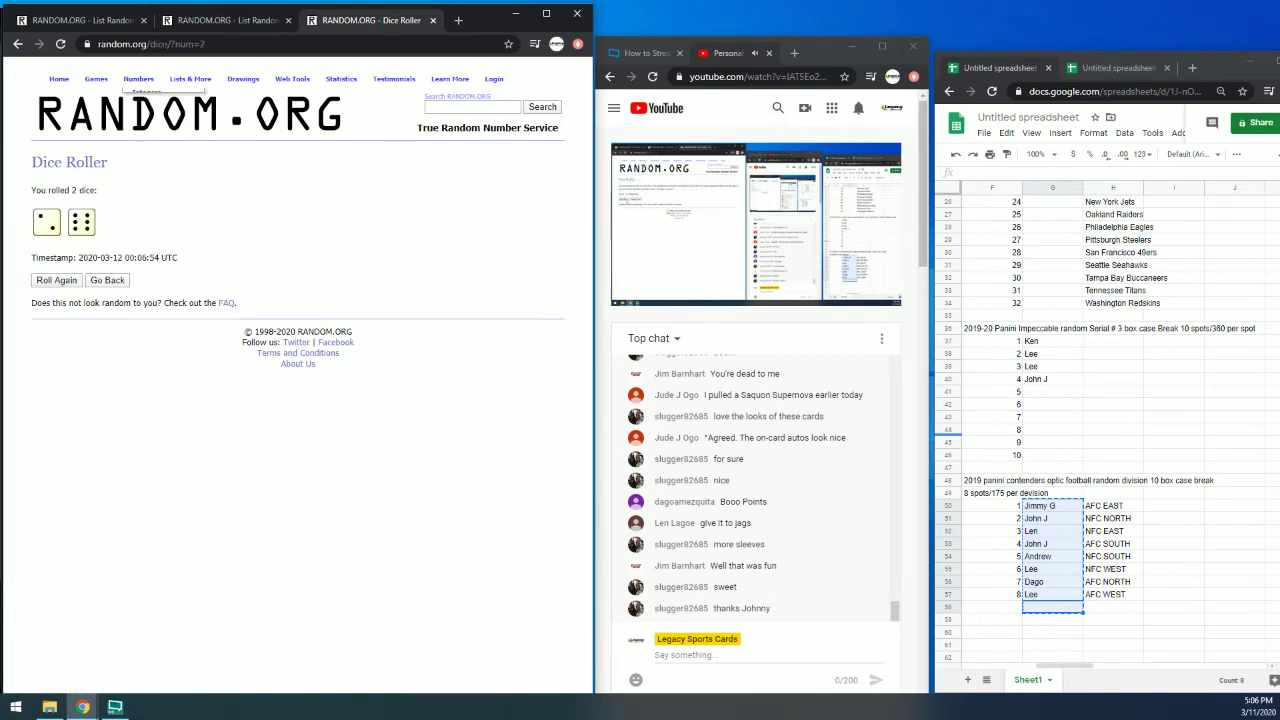
click(185, 27)
Step: List 'nfc west' and 'afc north', then randomize 8 times, ending with nfc west first
click(104, 318)
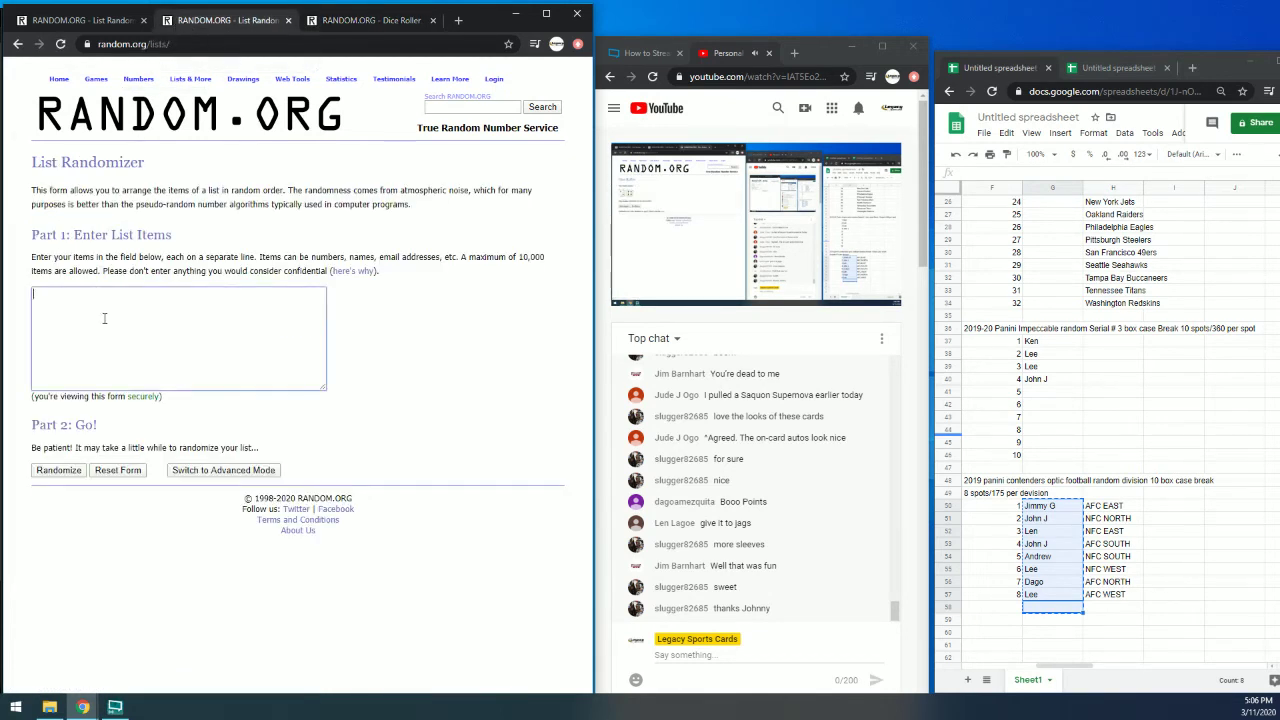
text(nfc west)
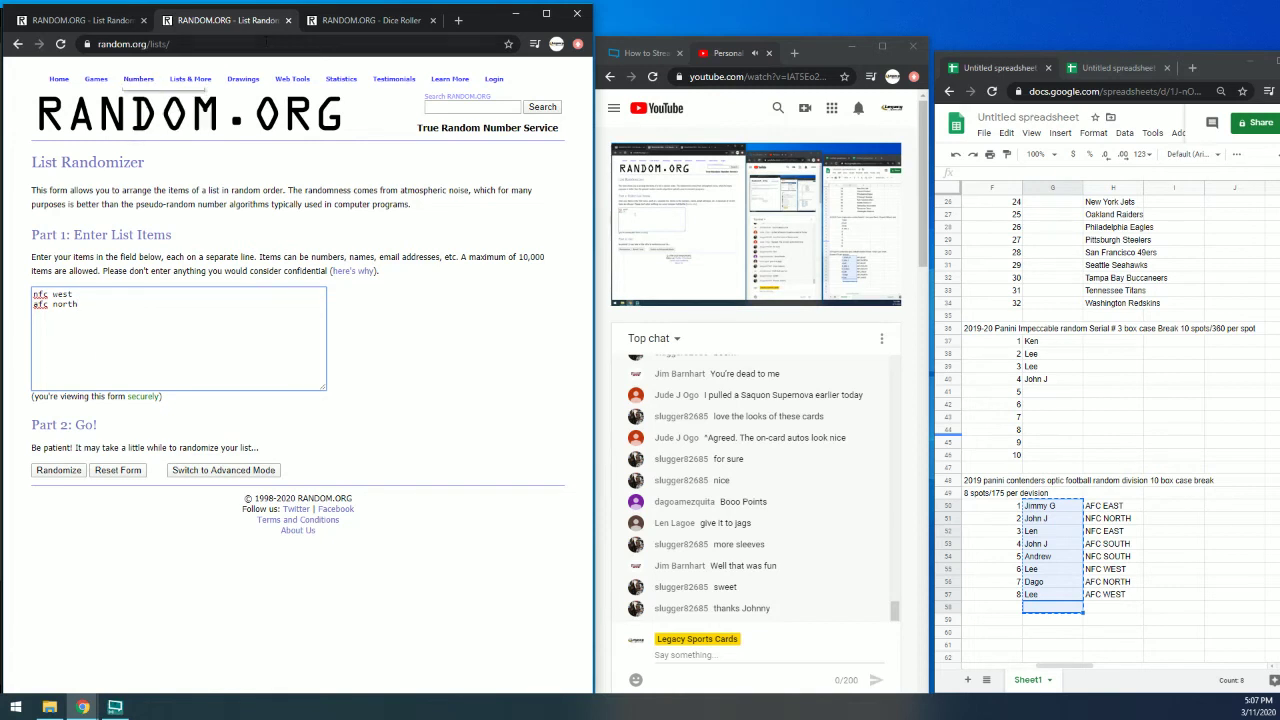
click(58, 472)
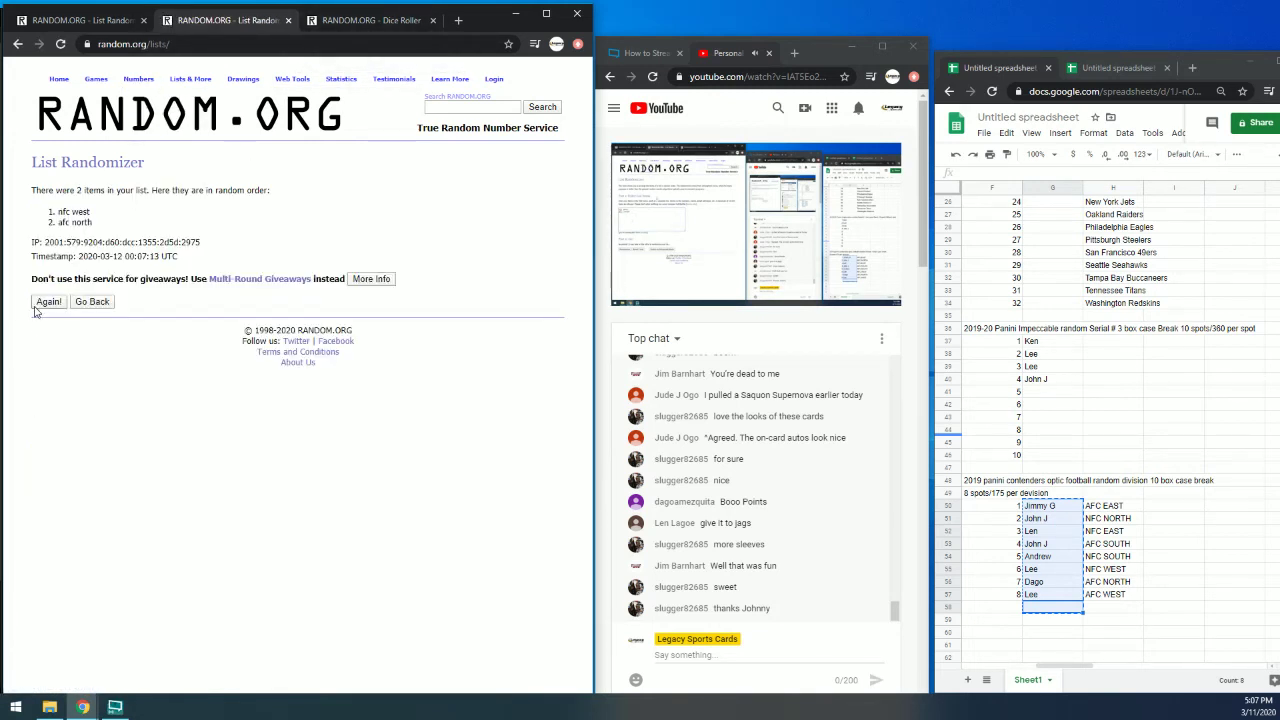
click(42, 306)
click(48, 326)
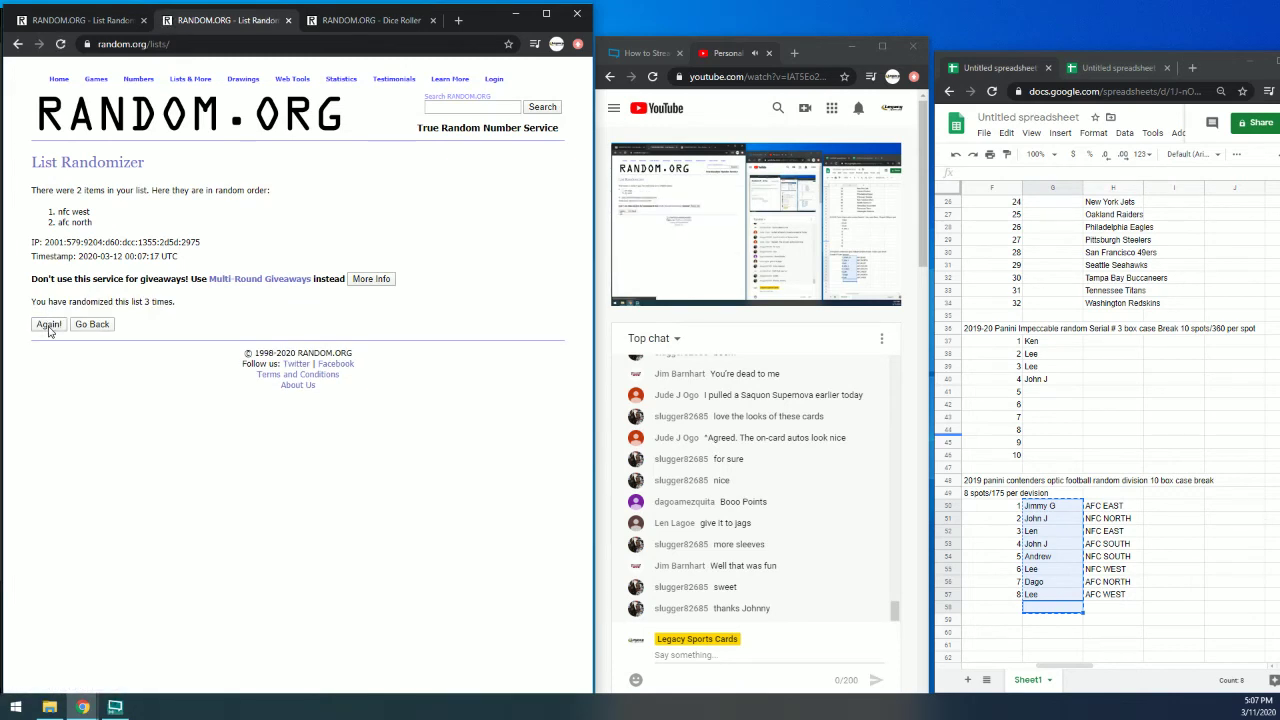
click(48, 326)
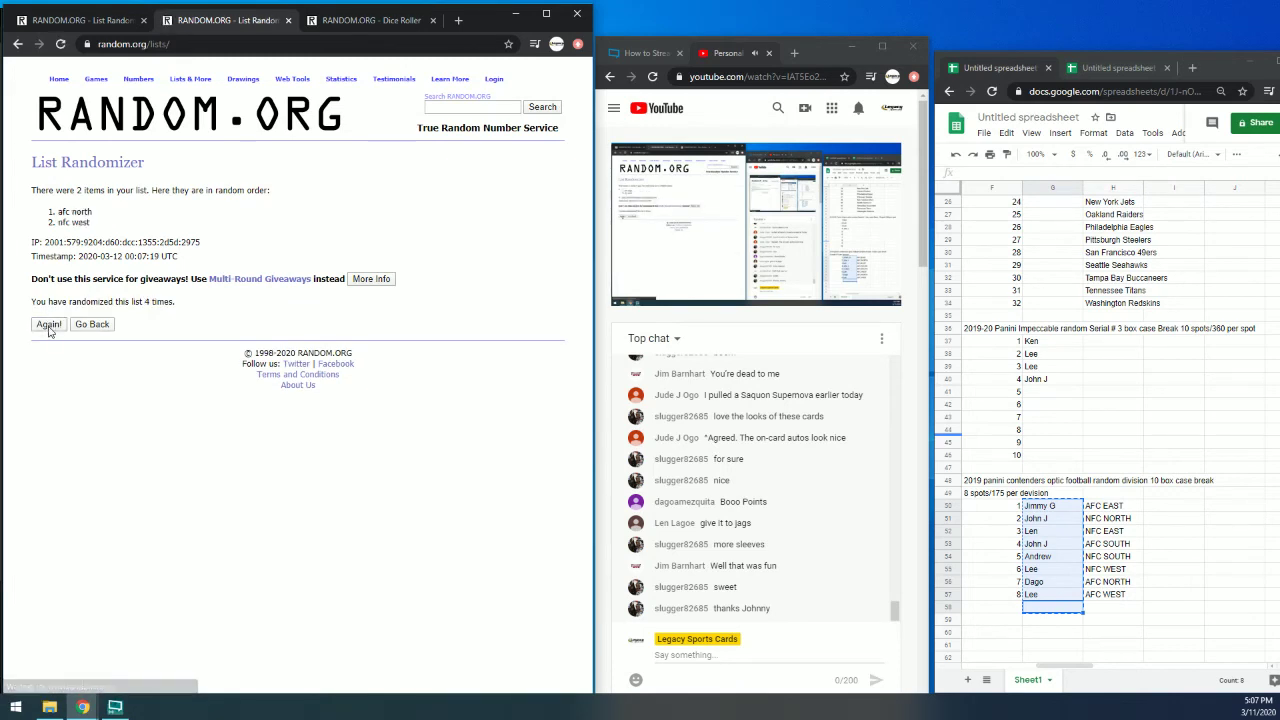
click(48, 326)
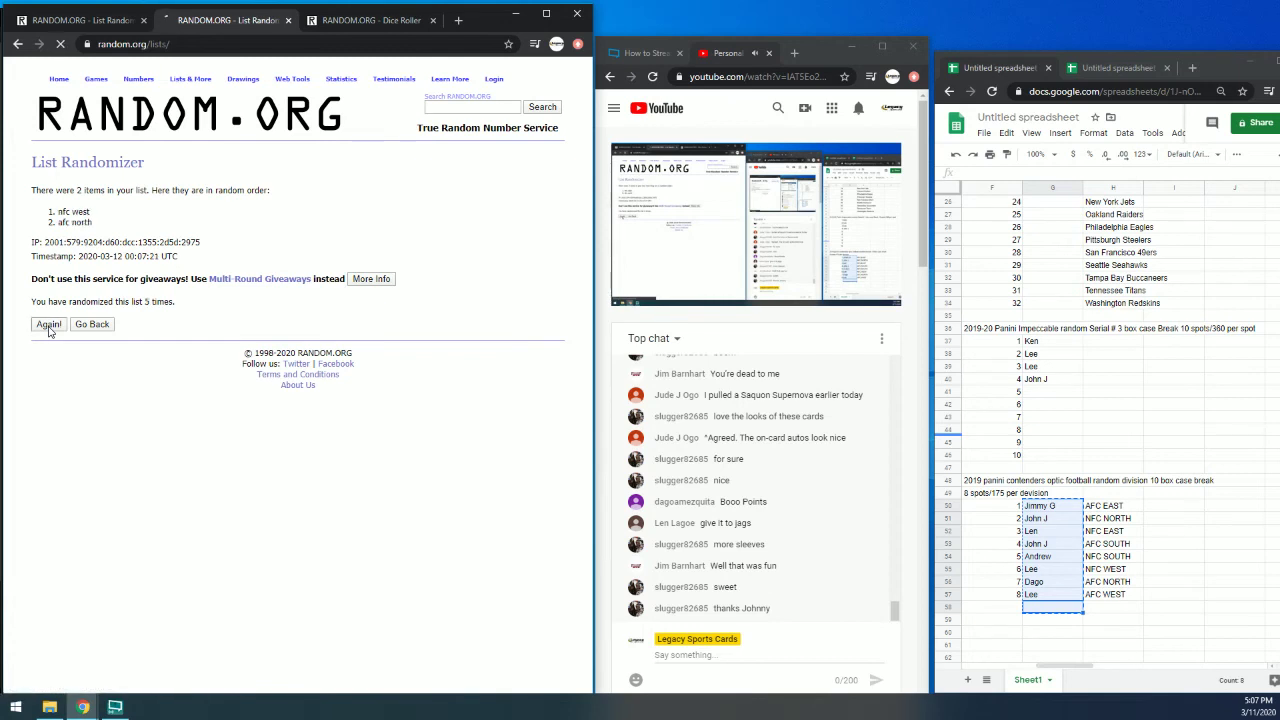
click(48, 326)
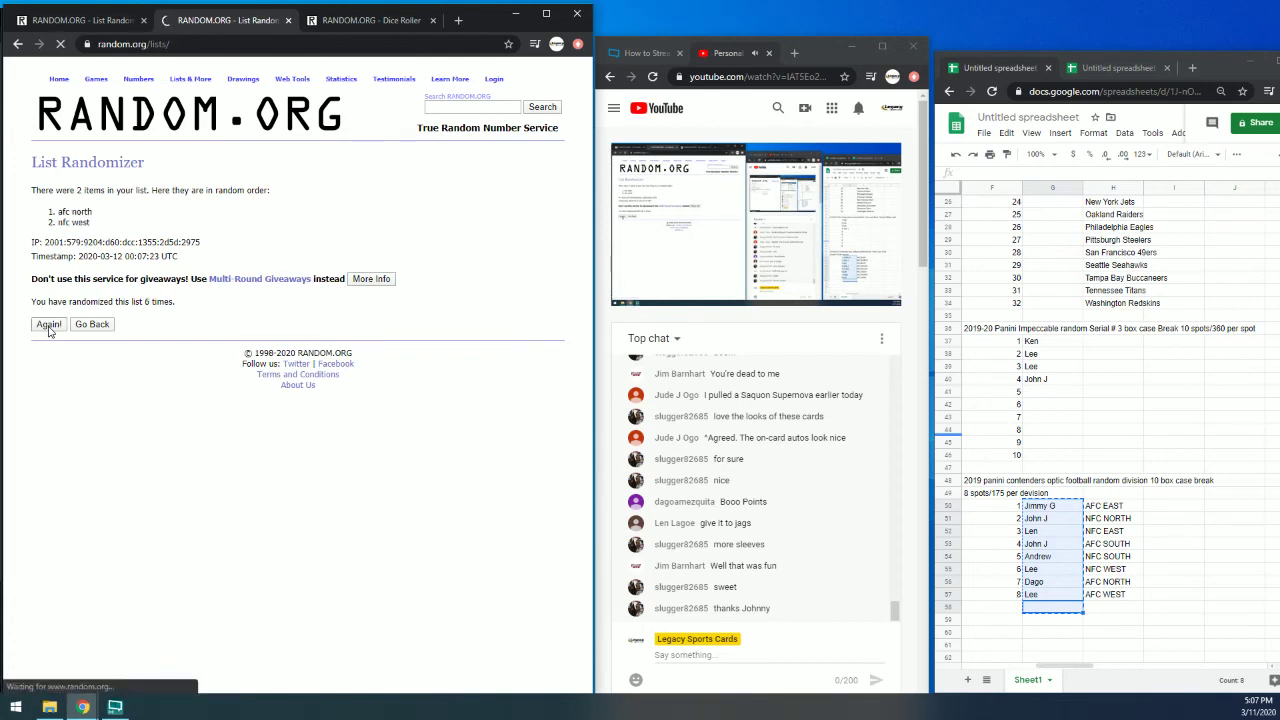
click(48, 326)
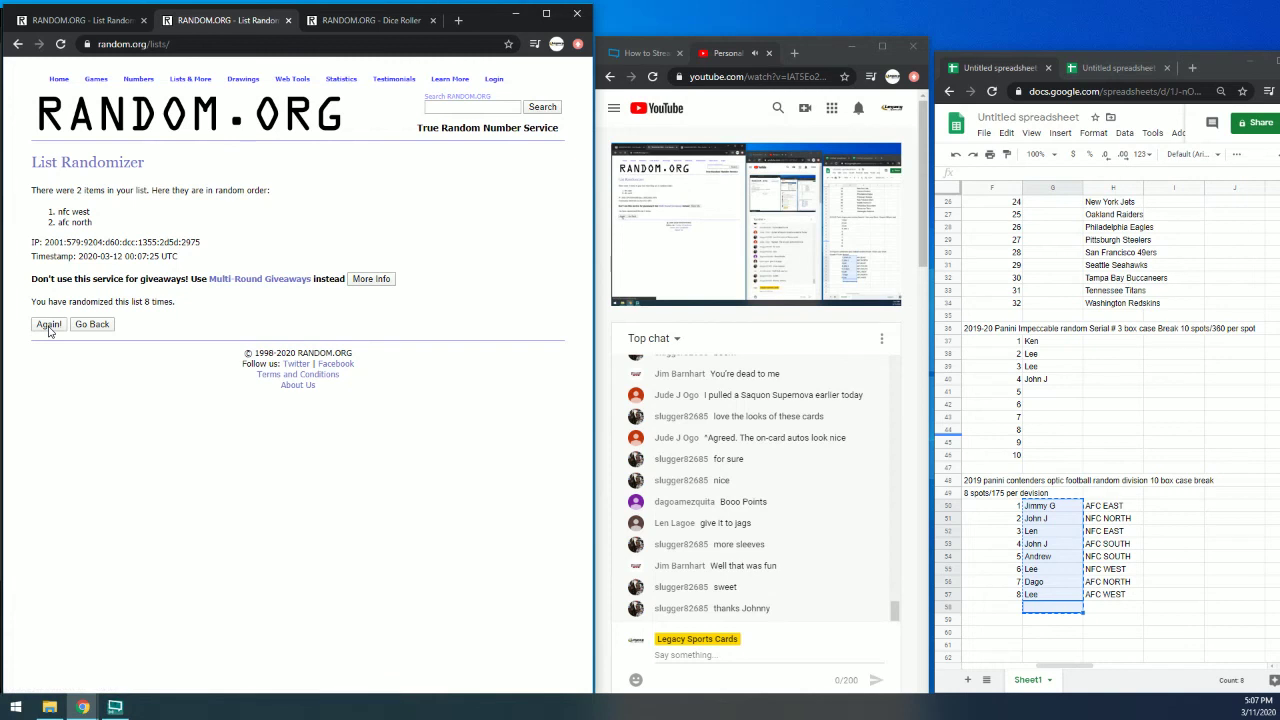